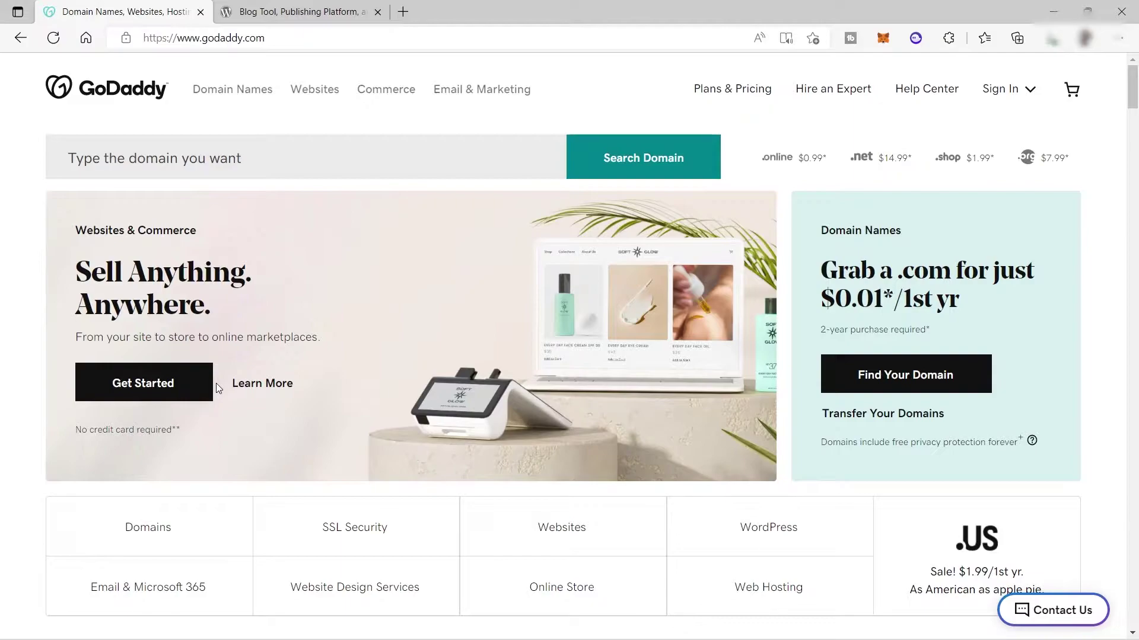
Step: Switch between the WordPress.org site and the GoDaddy home page, browsing both
key("ctrl+Tab")
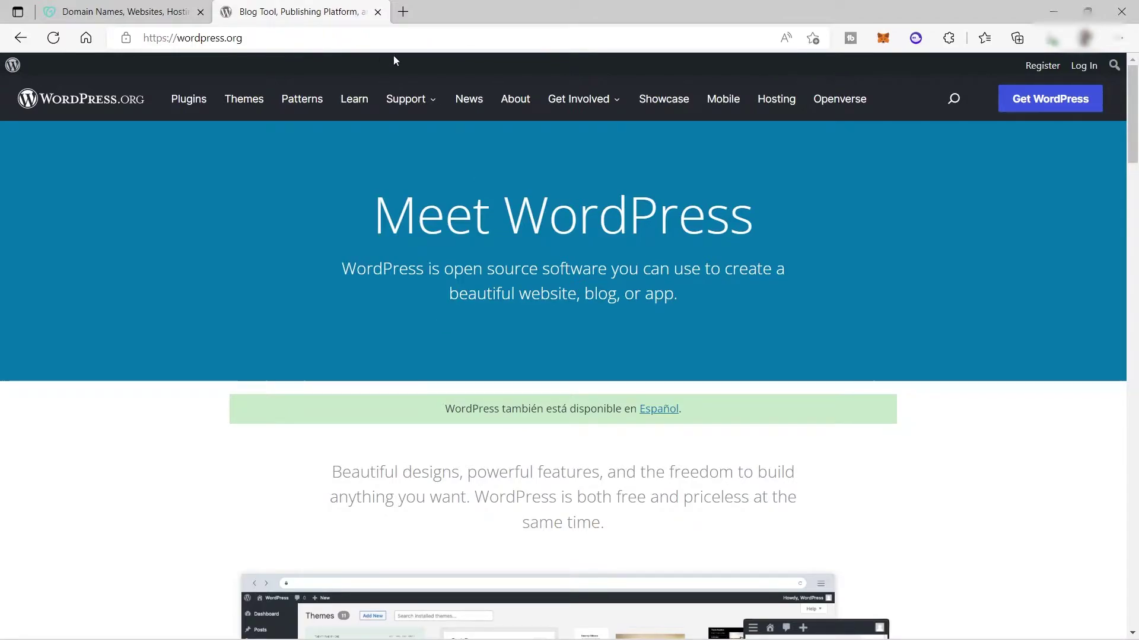
left_click(124, 11)
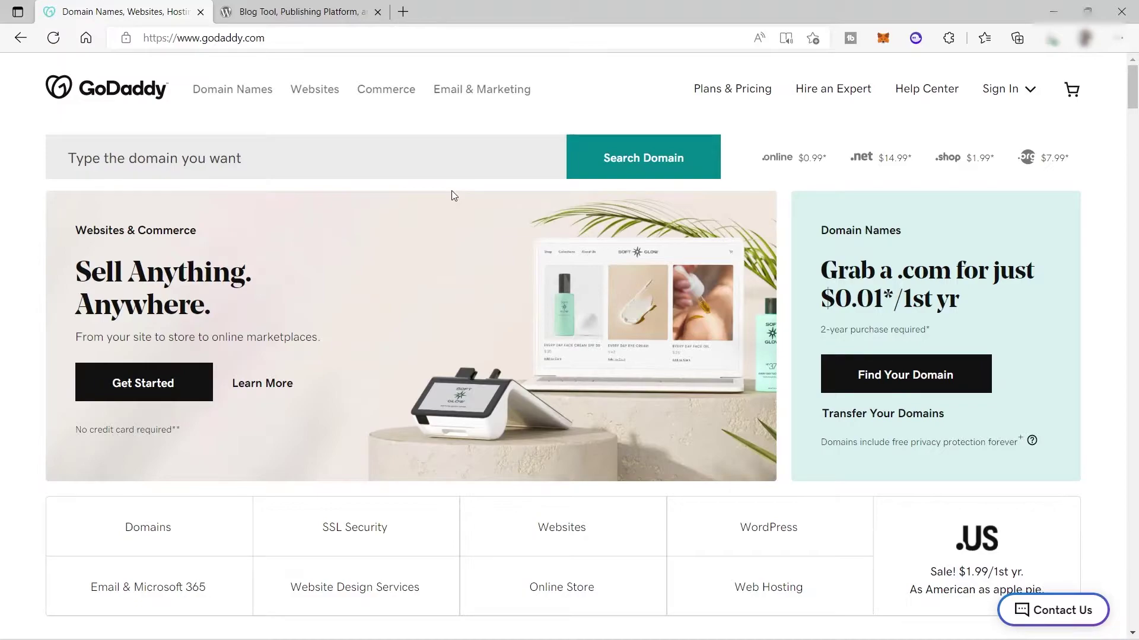
left_click(276, 12)
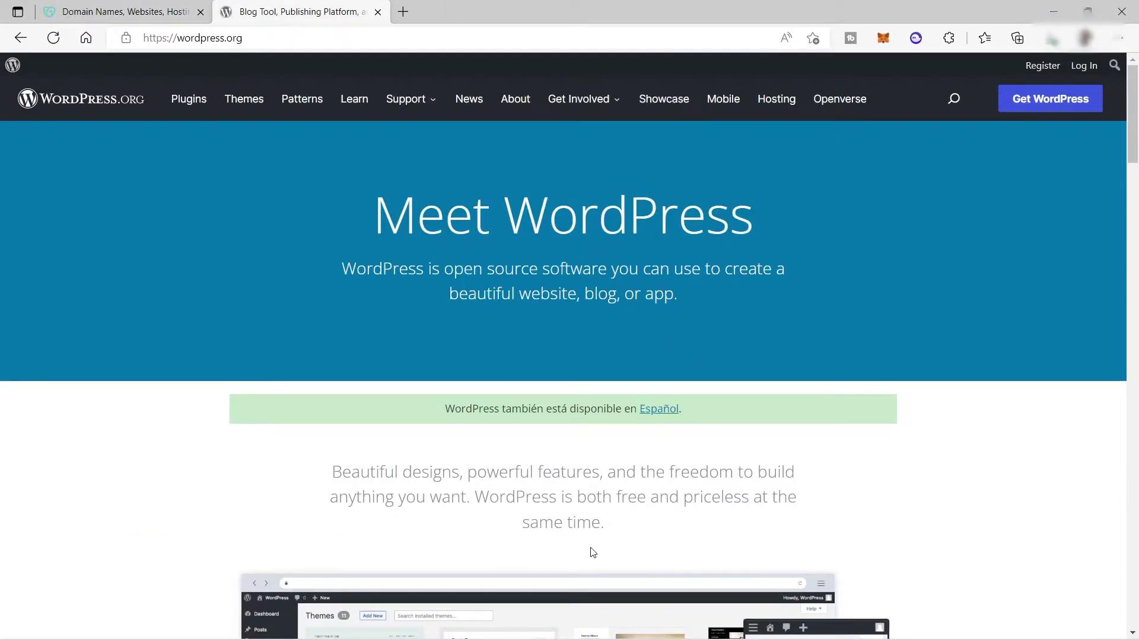
scroll(615, 460, "down", 3)
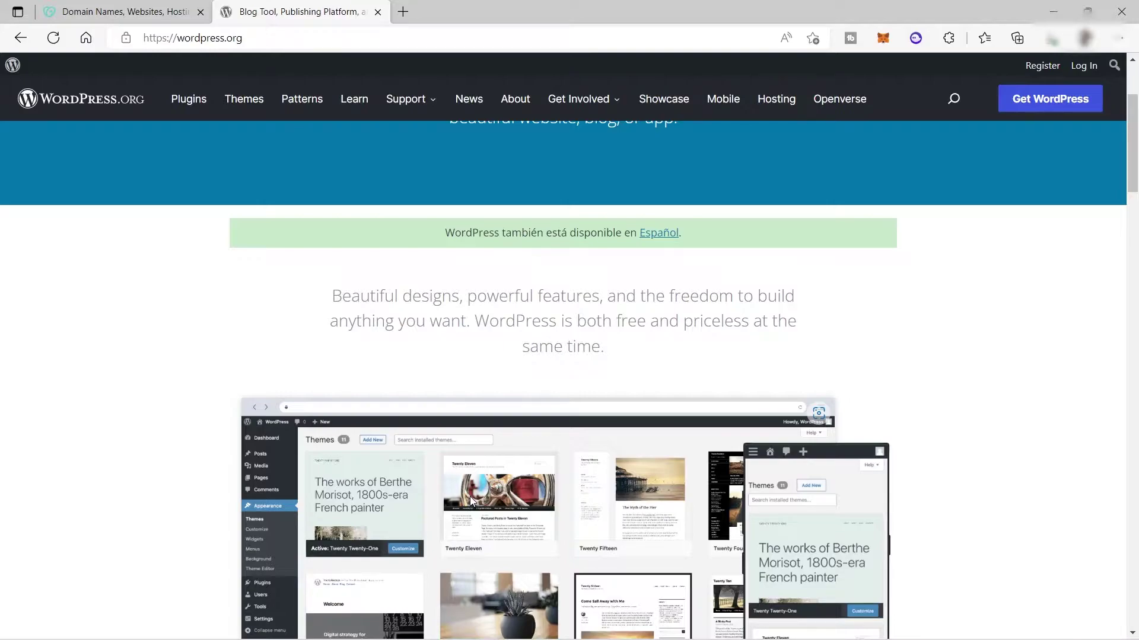
left_click(97, 13)
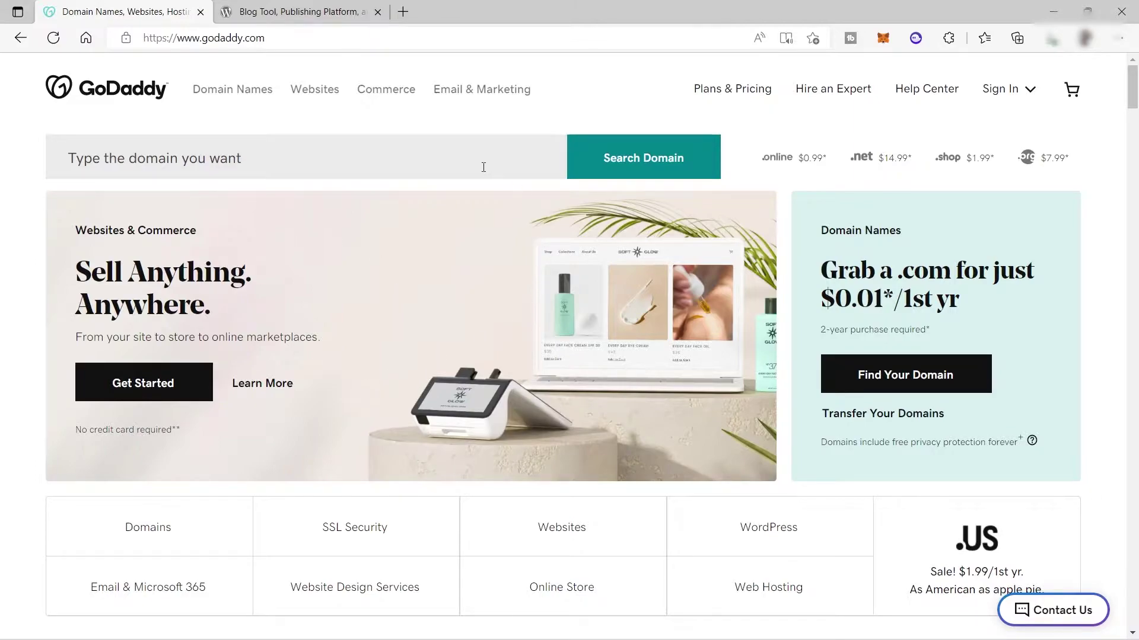
scroll(730, 282, "down", 15)
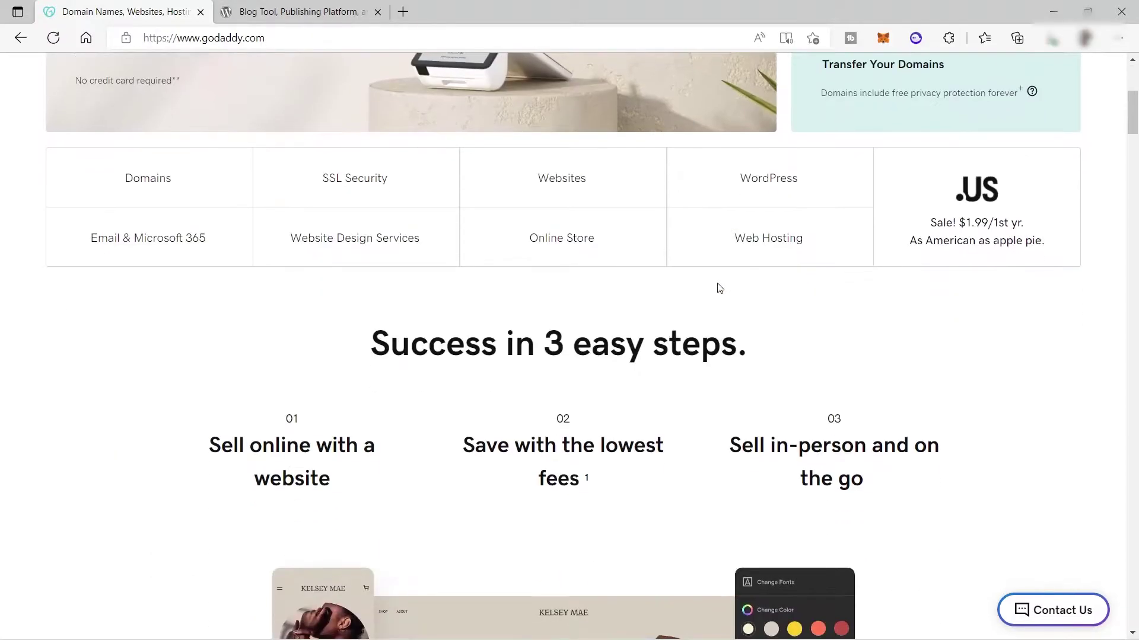
scroll(718, 288, "up", 5)
scroll(719, 288, "up", 12)
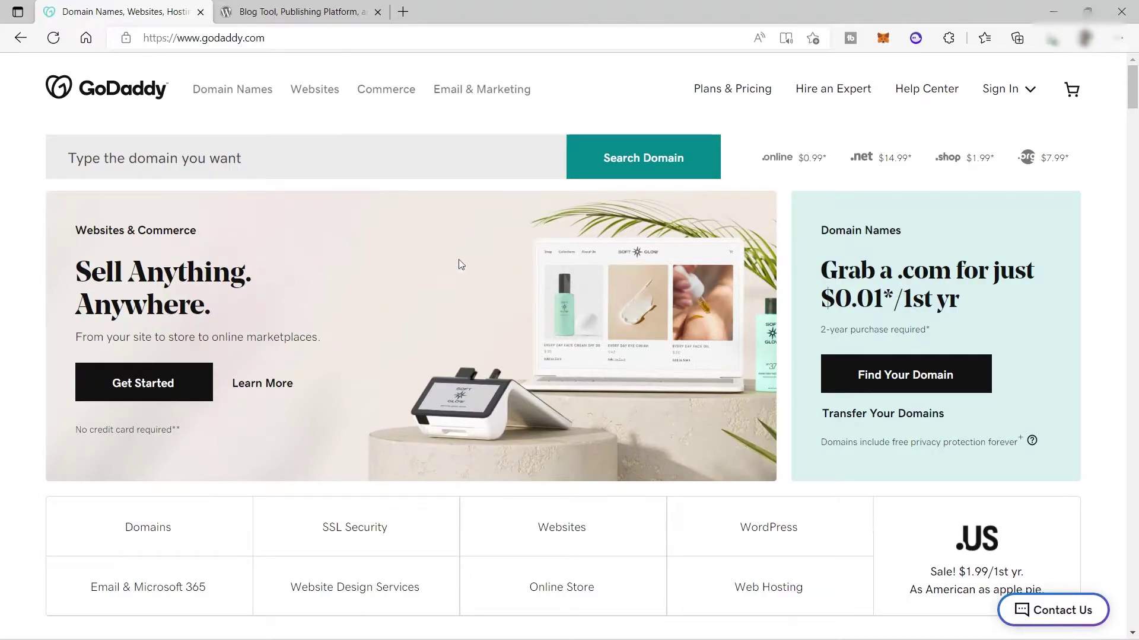
scroll(243, 454, "down", 1)
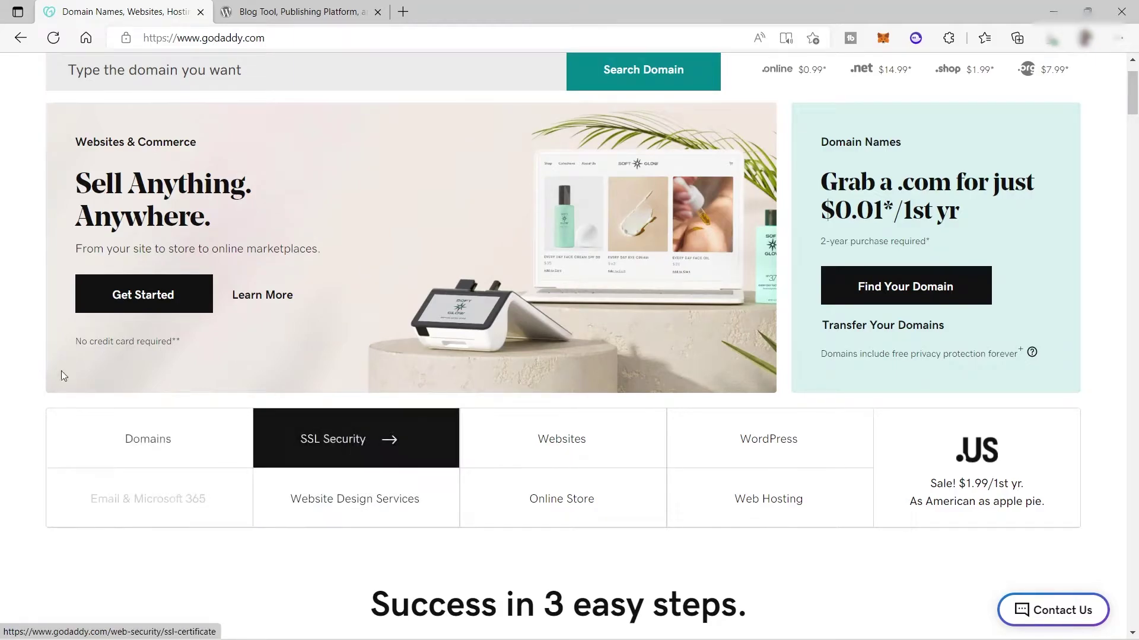
scroll(575, 220, "up", 1)
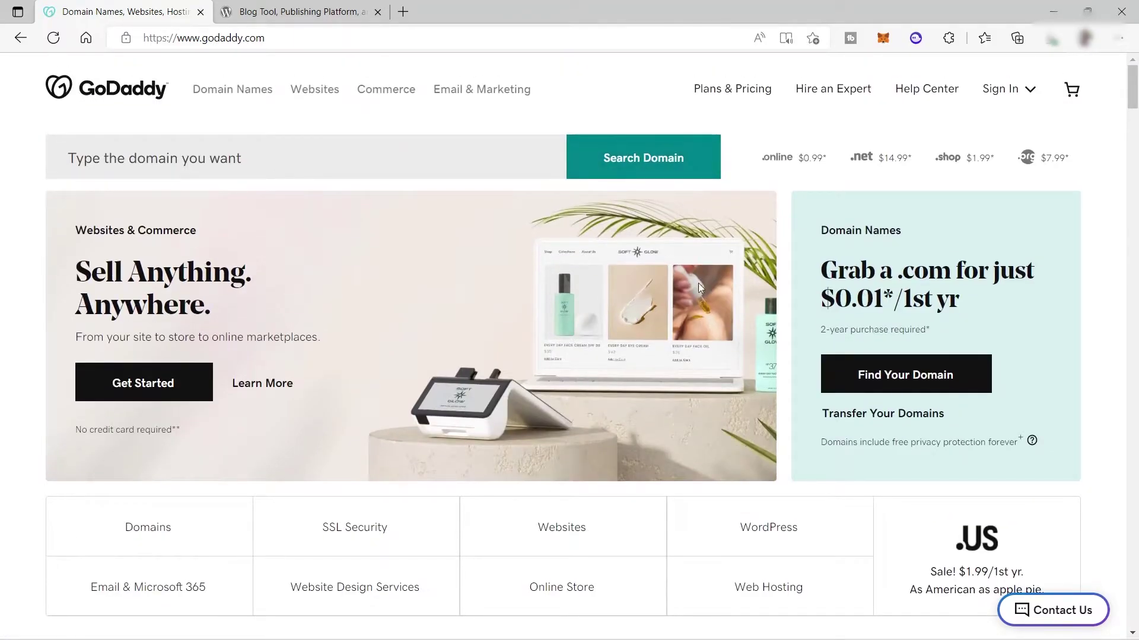
Step: Browse GoDaddy's Plans & Pricing Websites & Stores cards, WordPress Hosting from $8.99/mo
left_click(712, 100)
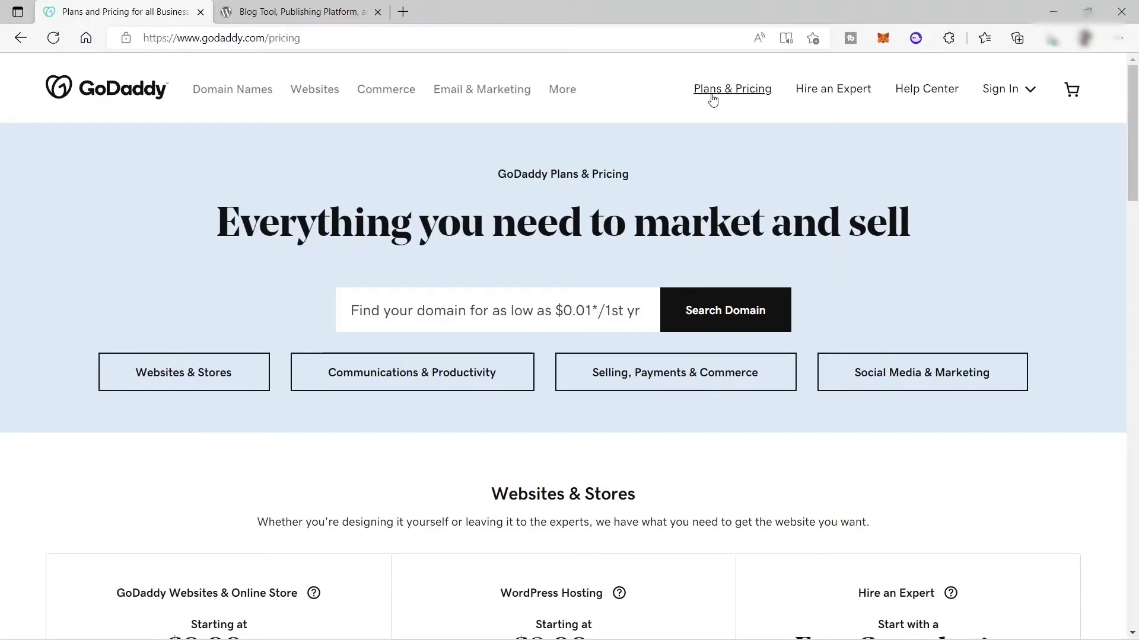
scroll(546, 314, "down", 4)
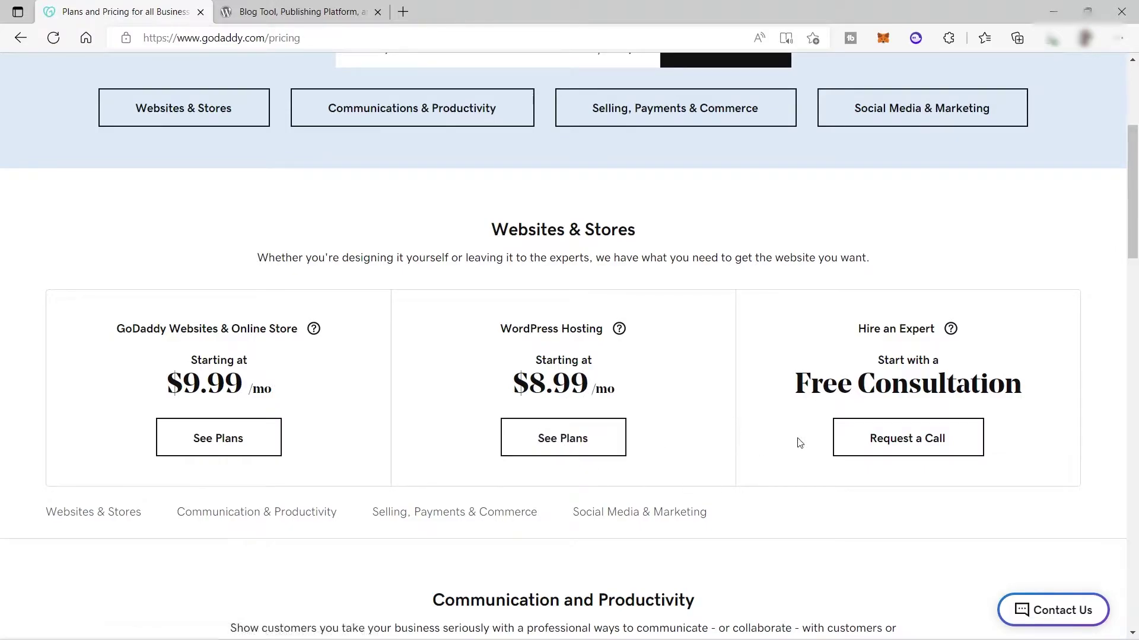
left_click(898, 439)
scroll(556, 419, "up", 5)
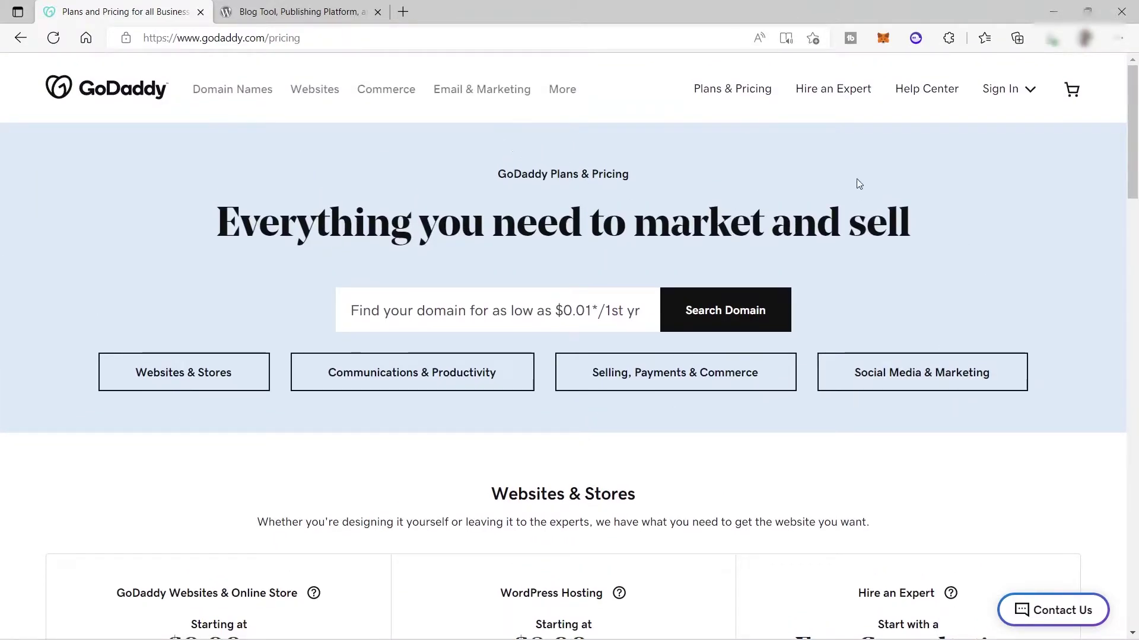
Step: Create a new GoDaddy account through Continue with Google from the Sign In menu
left_click(1017, 95)
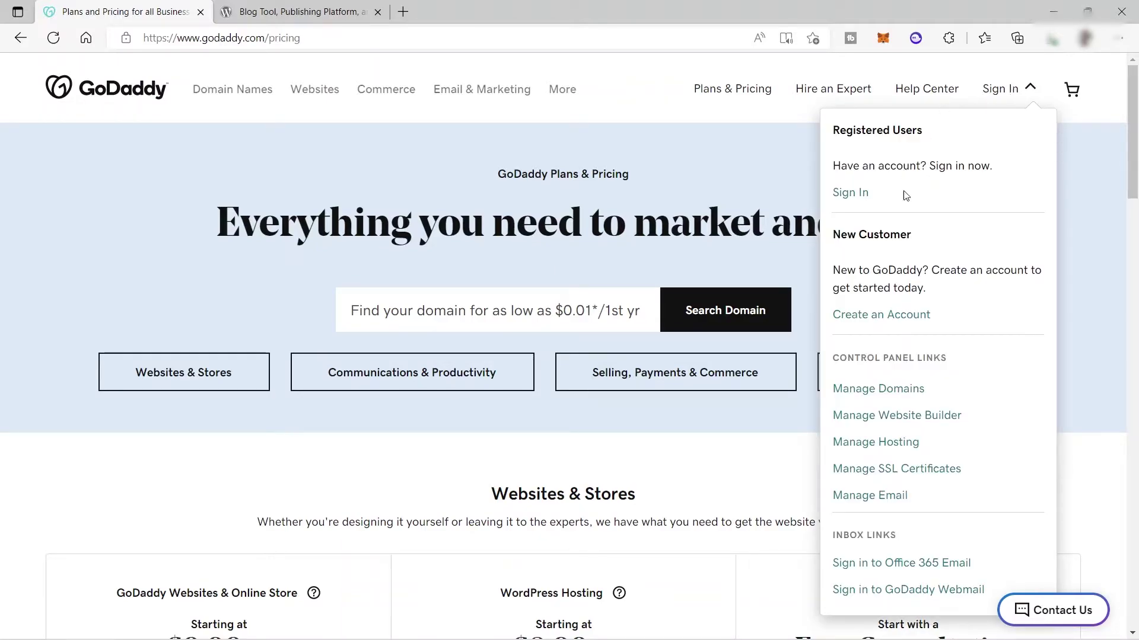
left_click(883, 318)
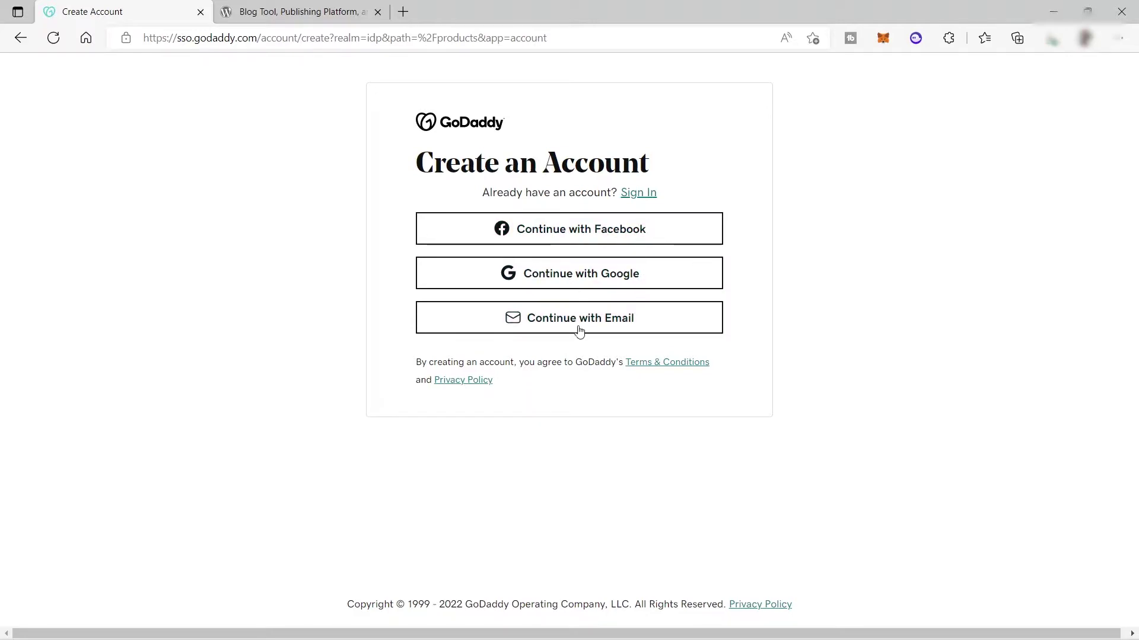
left_click(587, 285)
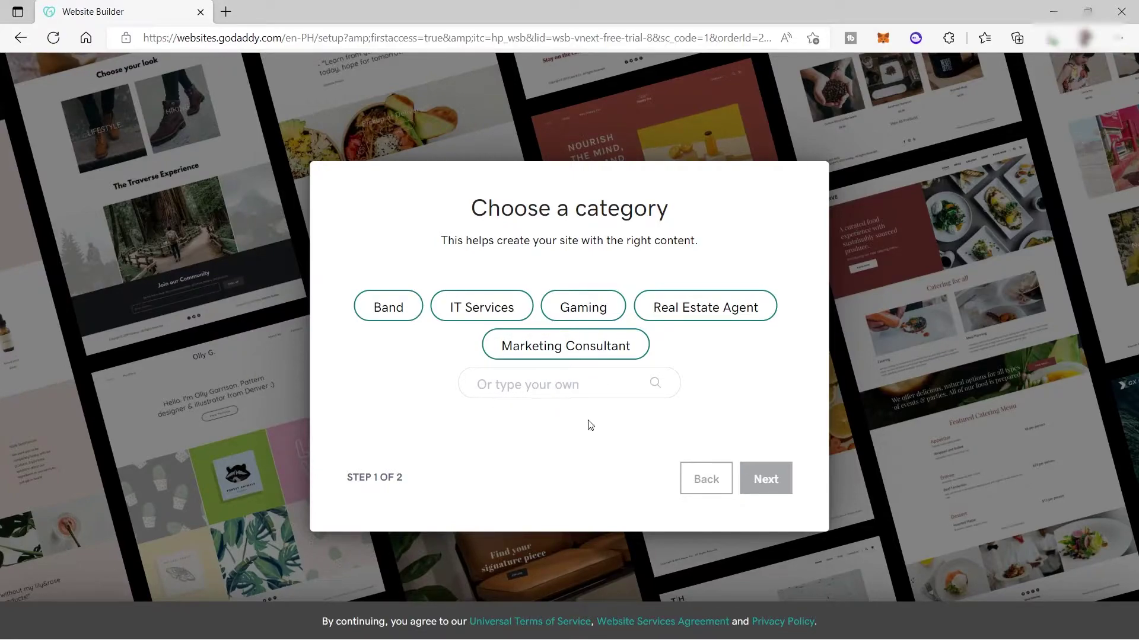
Step: Choose the Marketing Consultant category and name the site 'Kith Marketing Service'
left_click(535, 351)
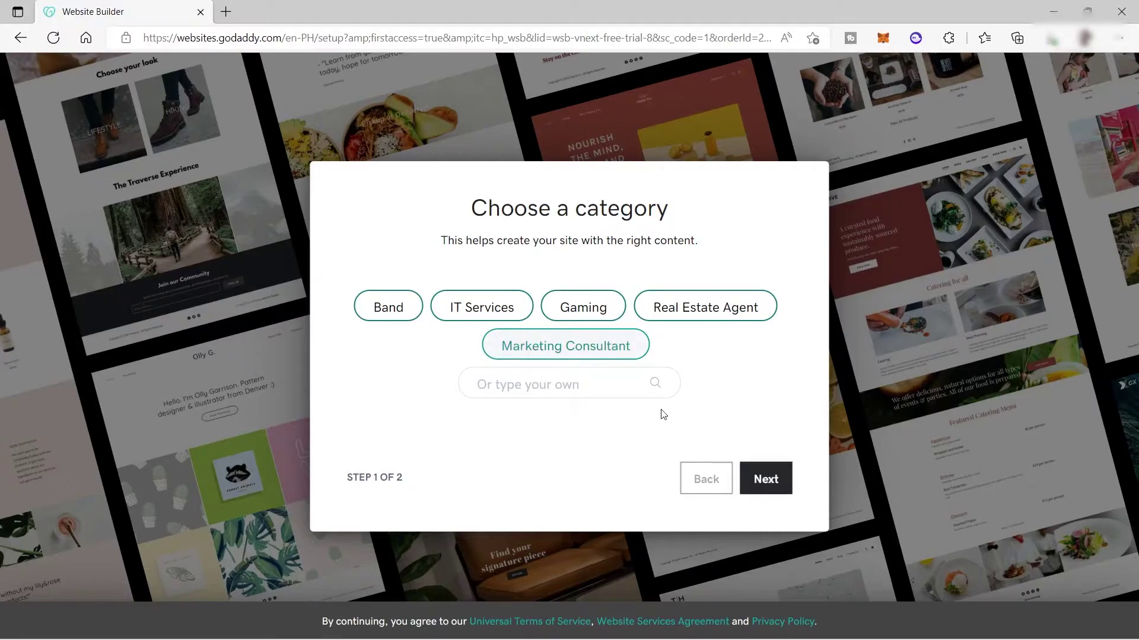
left_click(766, 488)
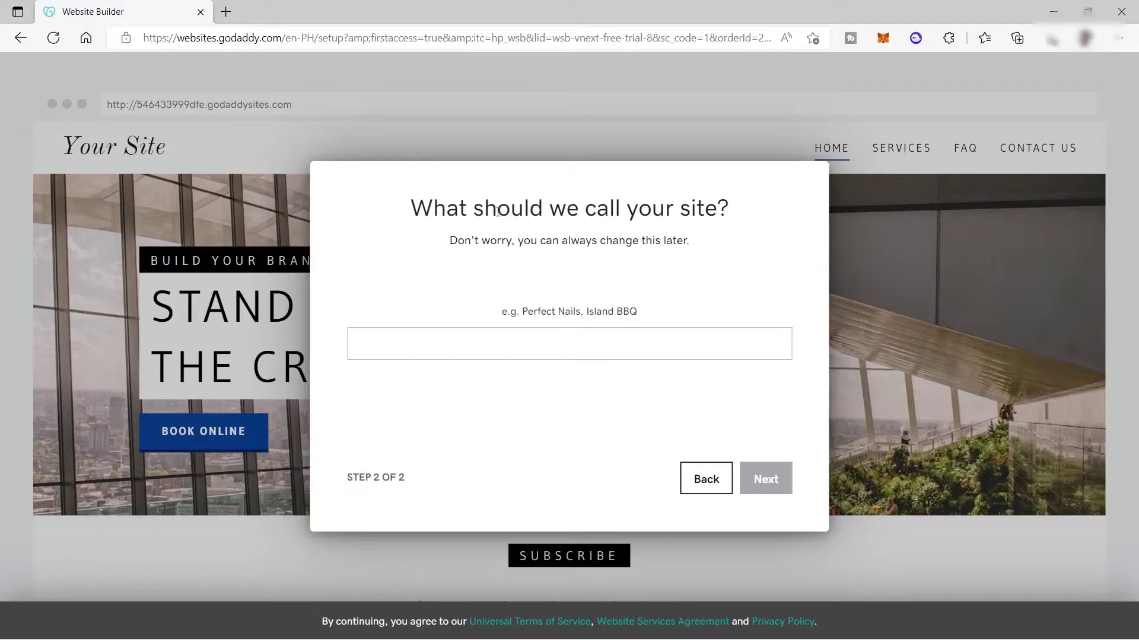
left_click(586, 340)
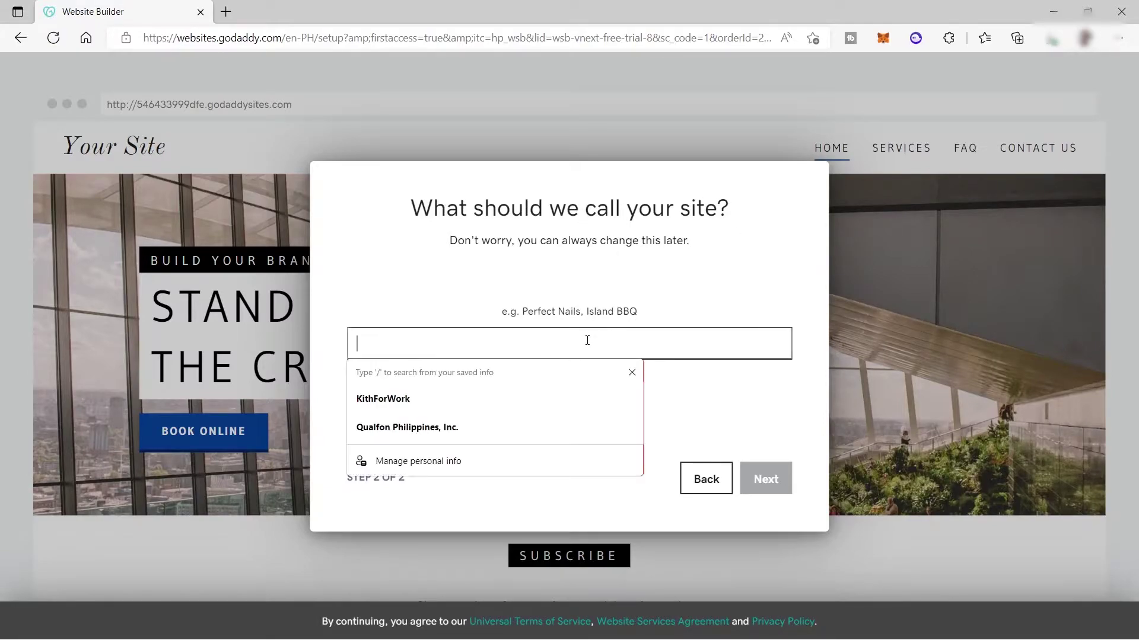
left_click(606, 338)
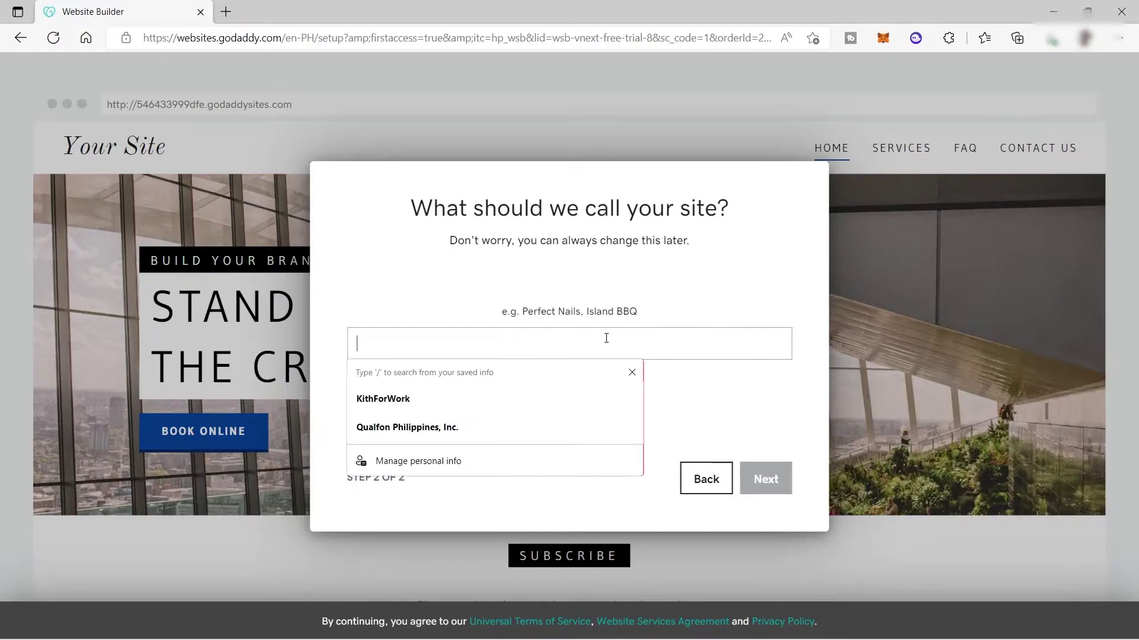
type("Kith")
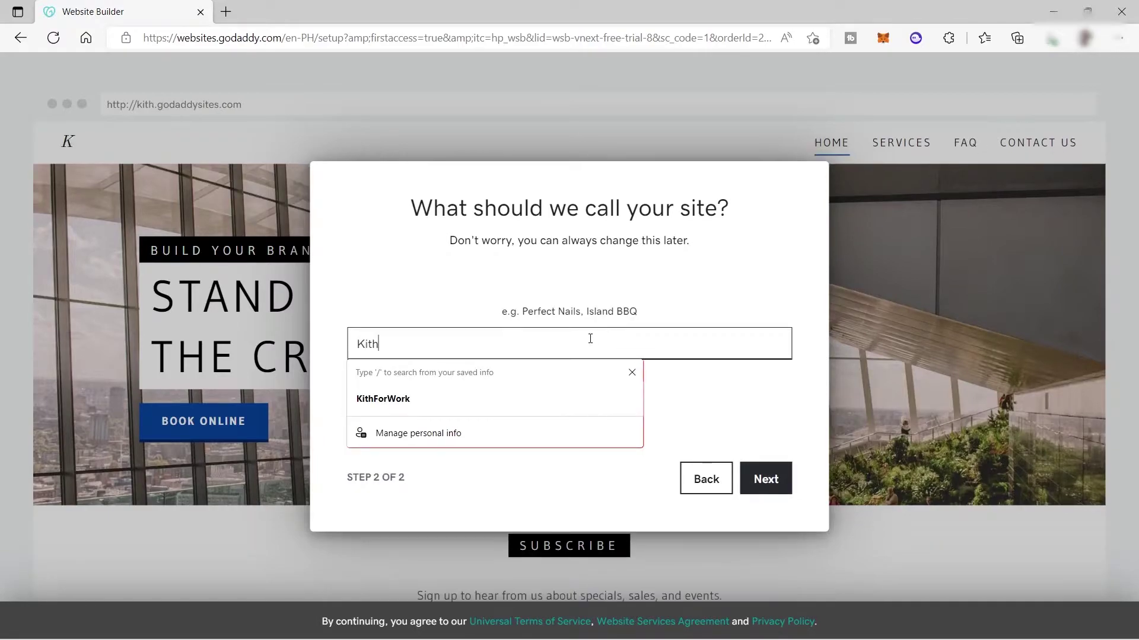
type(" Marketing Service")
key("Left")
key("Left")
key("Left")
key("Left")
key("Left")
key("Left")
key("Left")
key("Left")
key("Left")
key("Left")
key("Left")
key("Left")
key("Left")
key("Left")
key("Left")
key("Left")
key("Left")
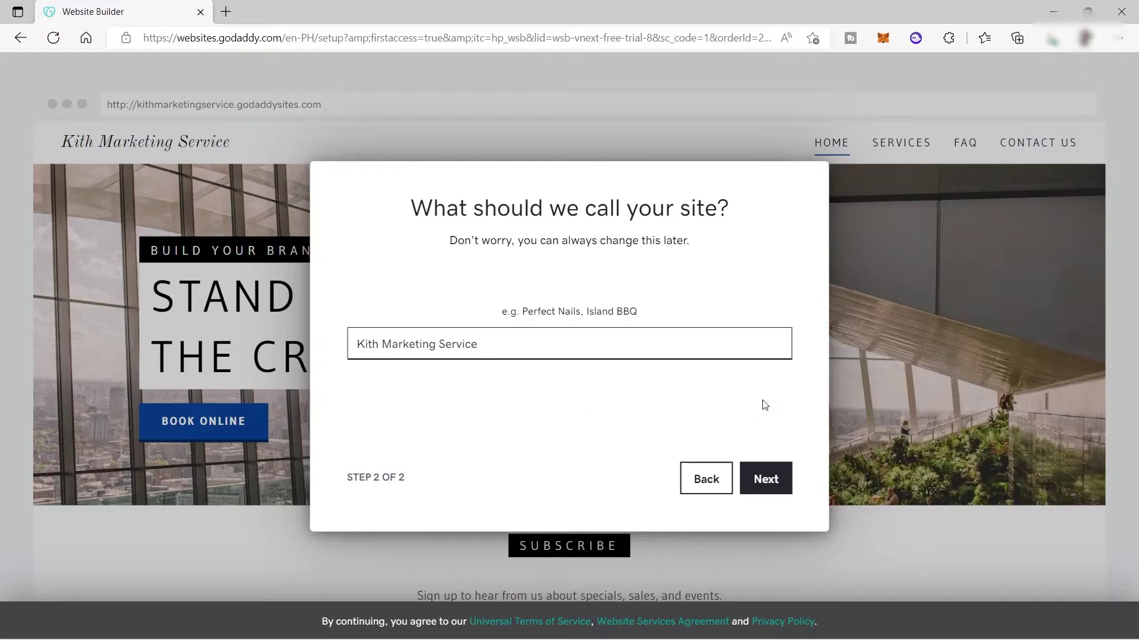
left_click(776, 481)
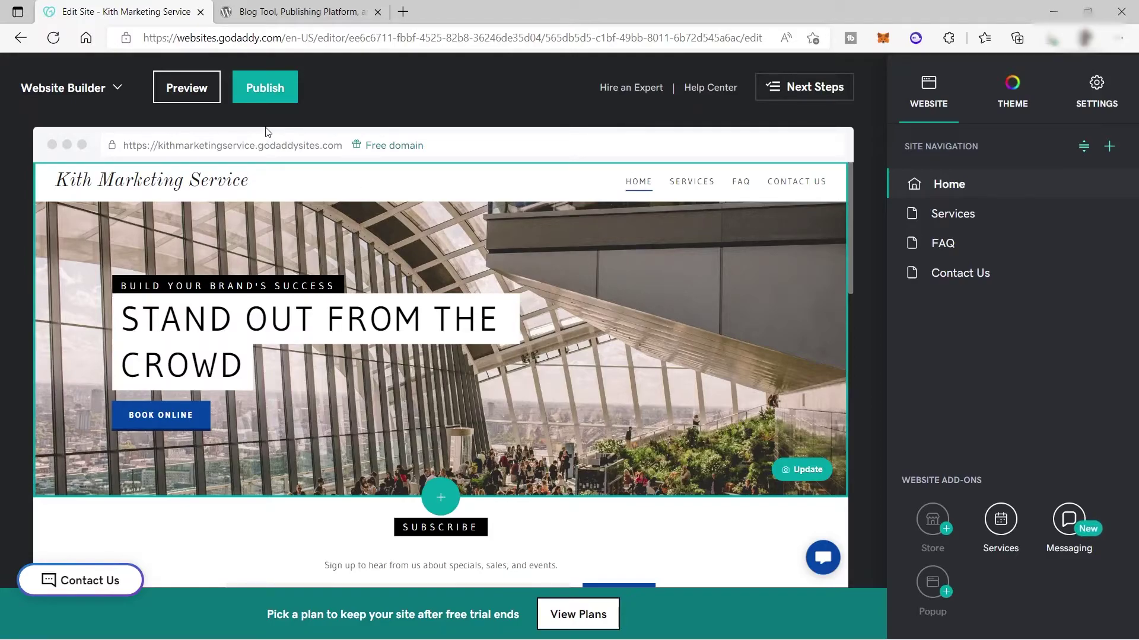
Step: Open the Website Builder menu listing Dashboard, Appointments, Social Marketing and Close Editor
left_click(62, 96)
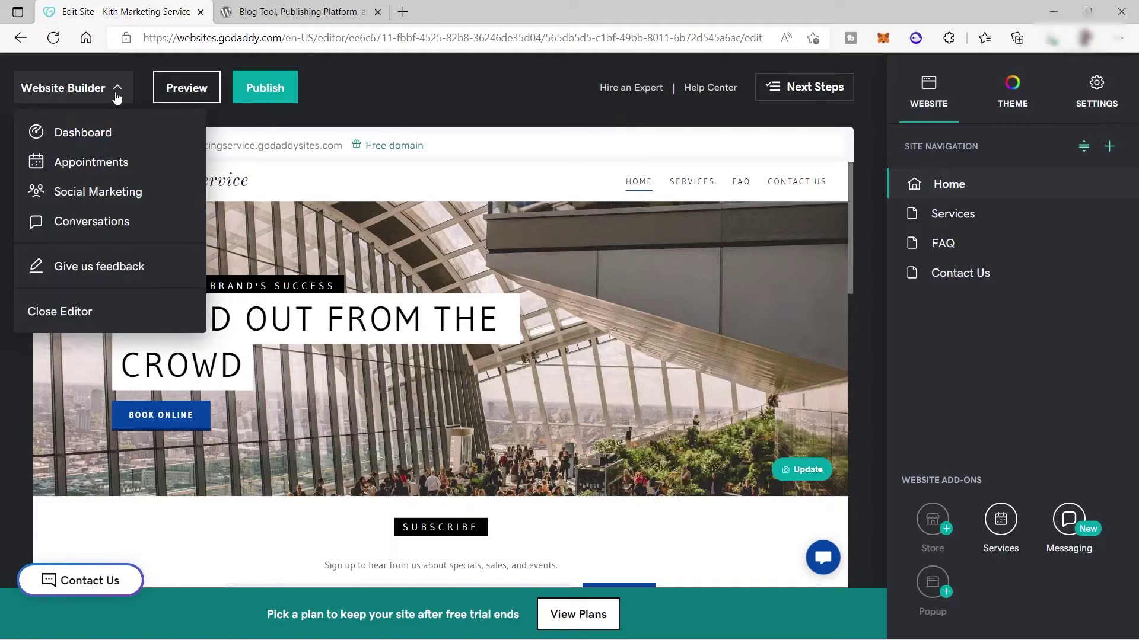
left_click(86, 137)
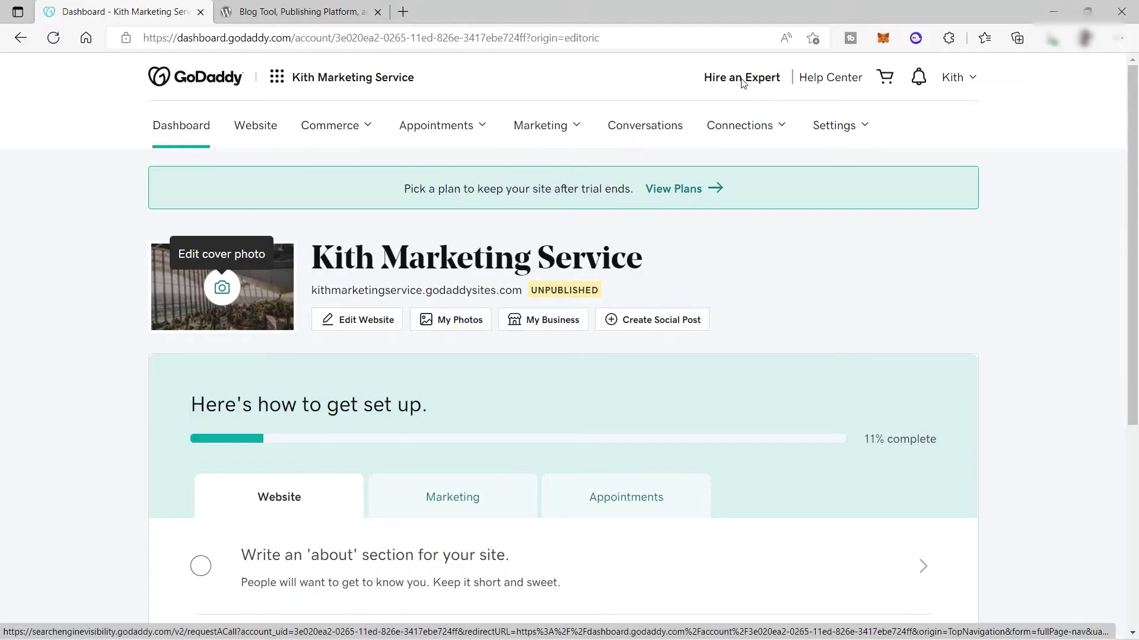
scroll(508, 364, "down", 5)
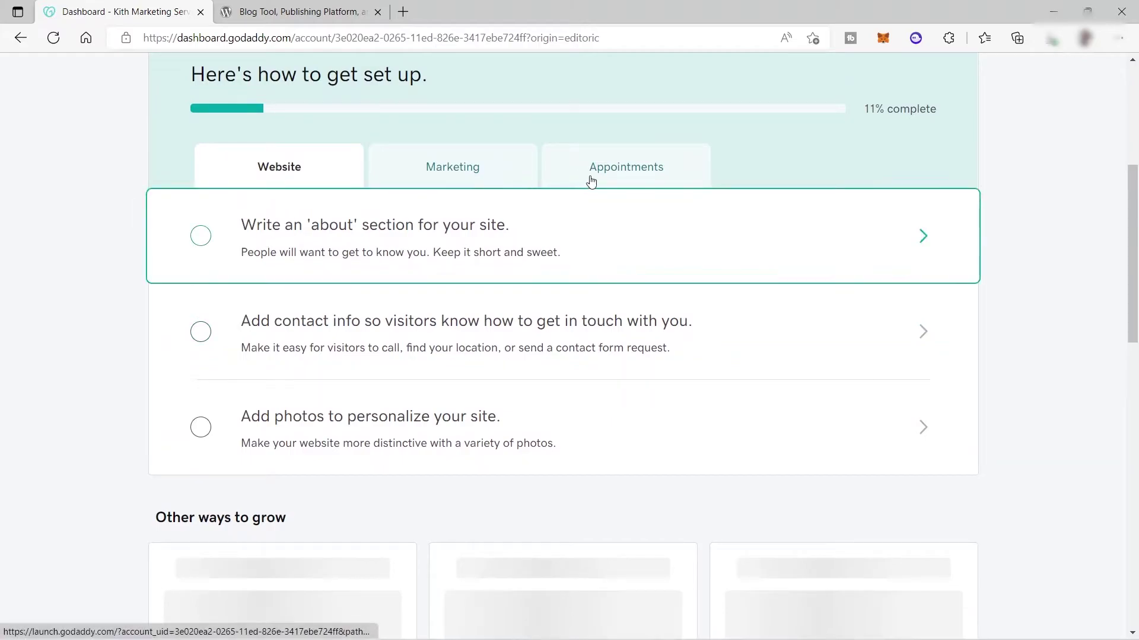
scroll(430, 368, "down", 4)
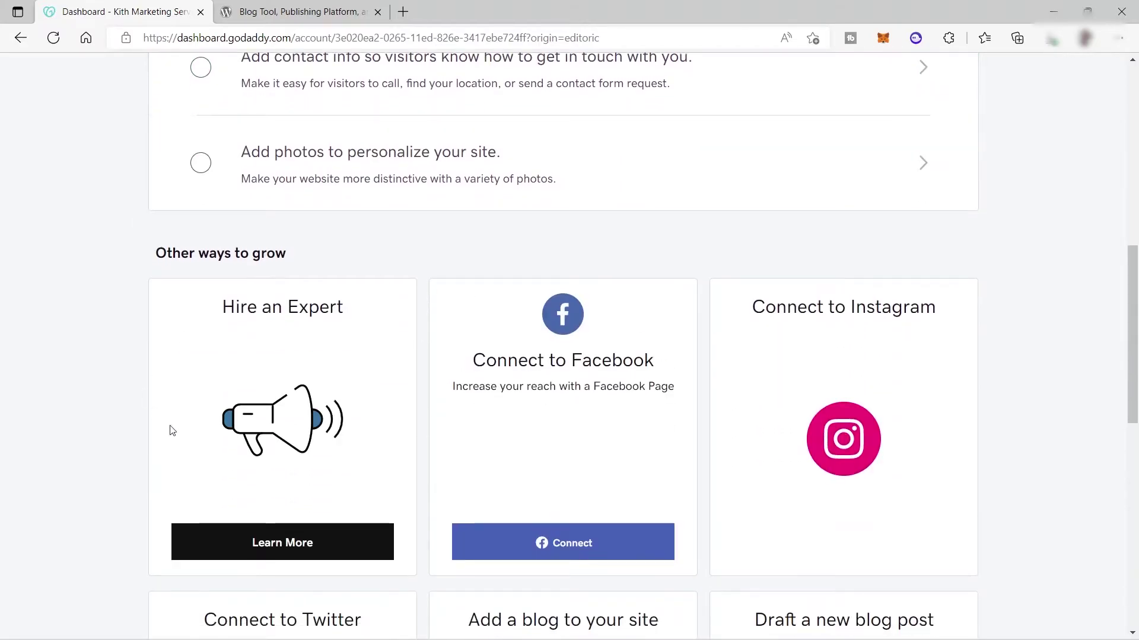
scroll(387, 350, "down", 4)
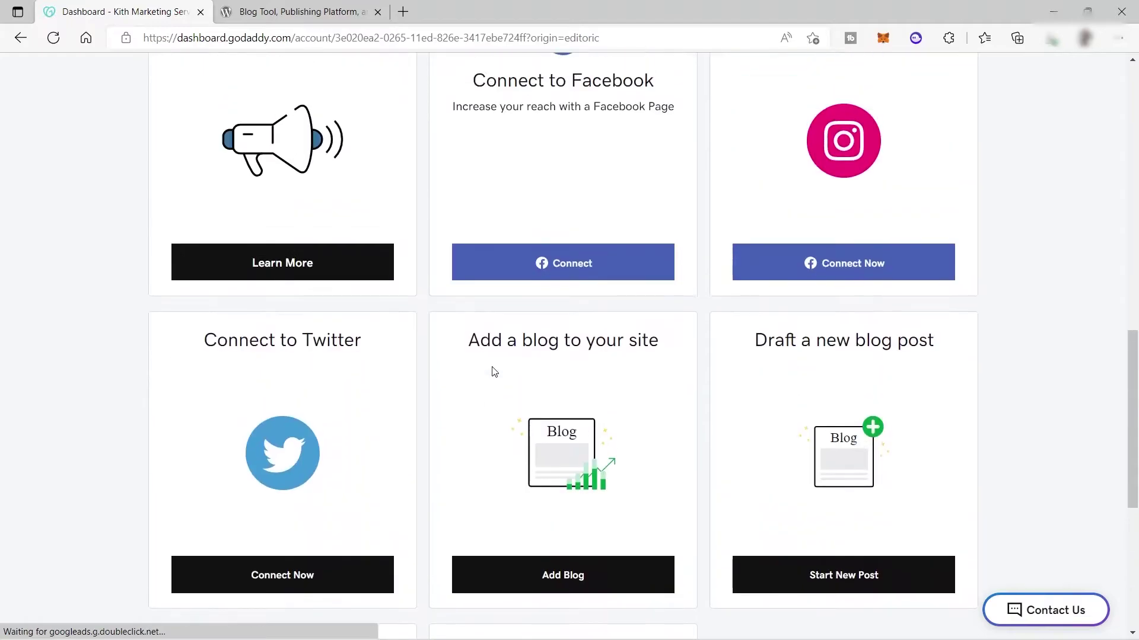
scroll(491, 369, "up", 10)
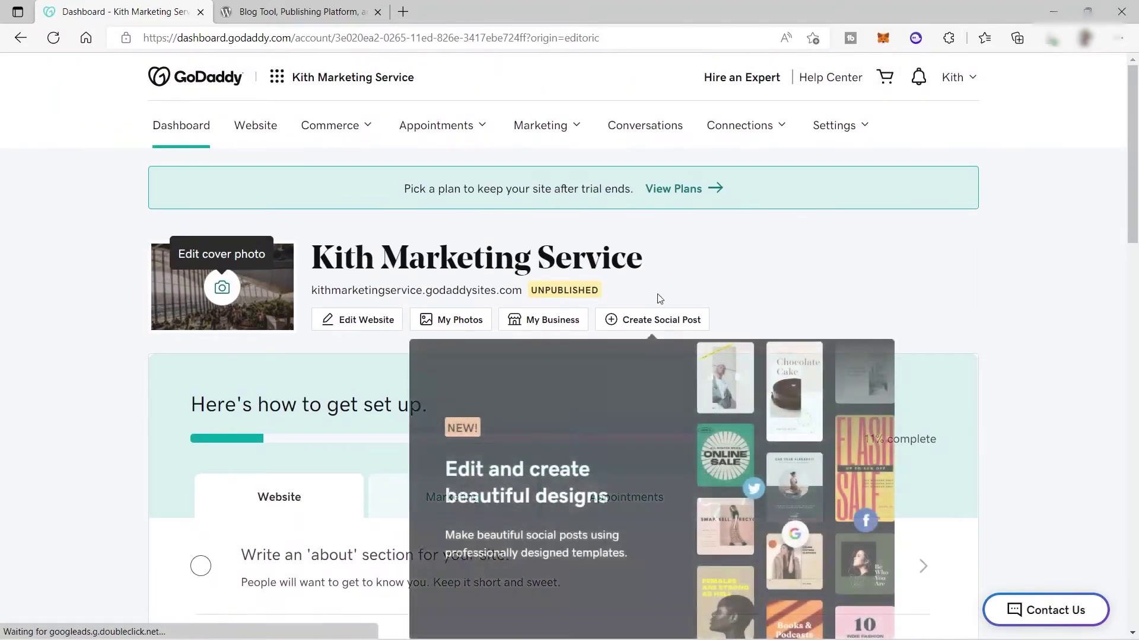
Step: Go to My Hosting via Hosting & WordPress in the apps grid Quick Links
left_click(275, 85)
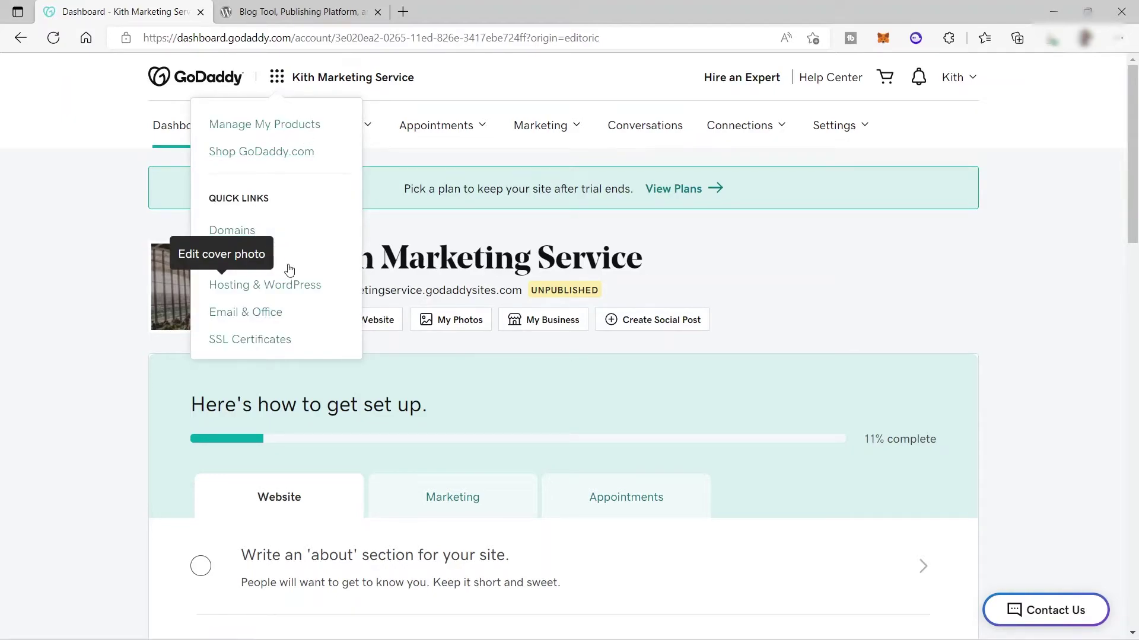
left_click(269, 288)
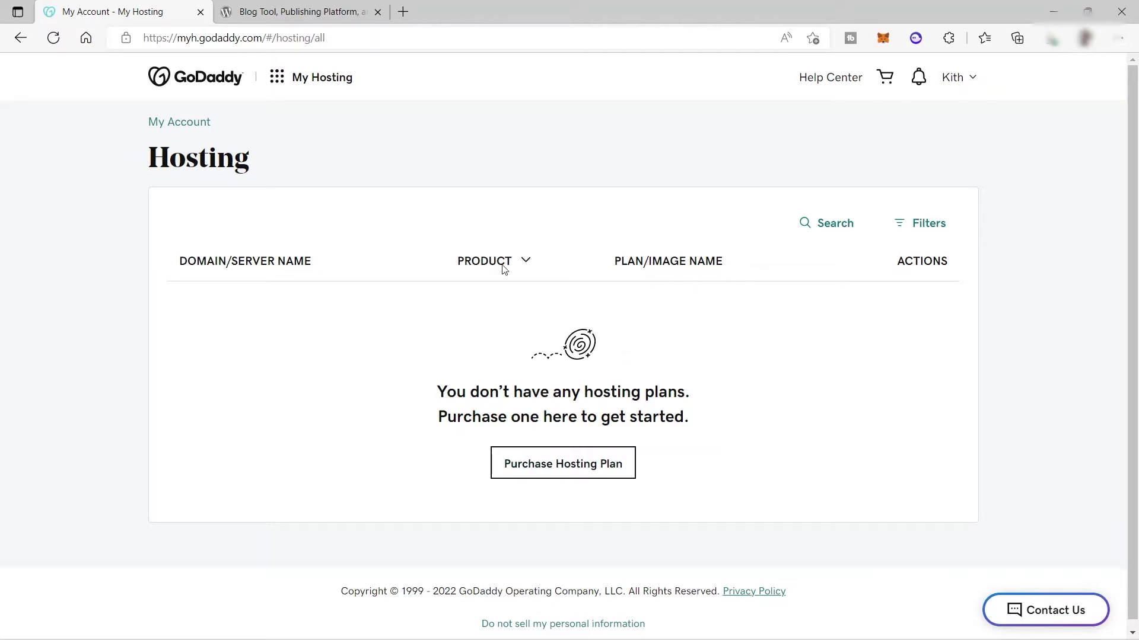
Step: Start purchasing a hosting plan and browse the plan cards through Dedicated Servers at $129.99/mo
left_click(550, 468)
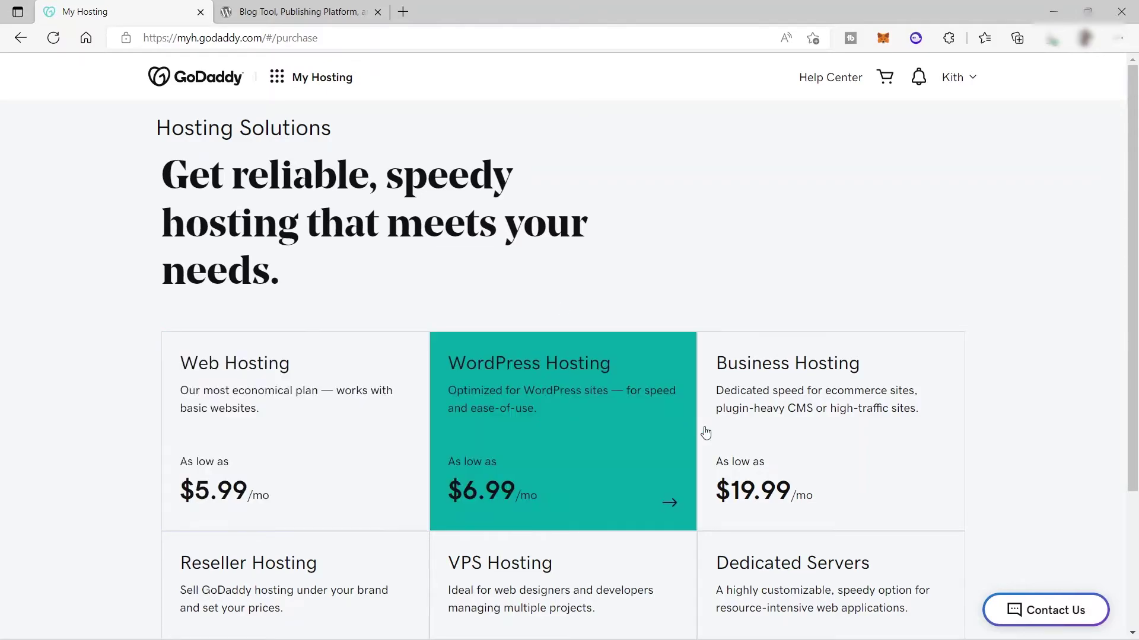
scroll(797, 439, "down", 3)
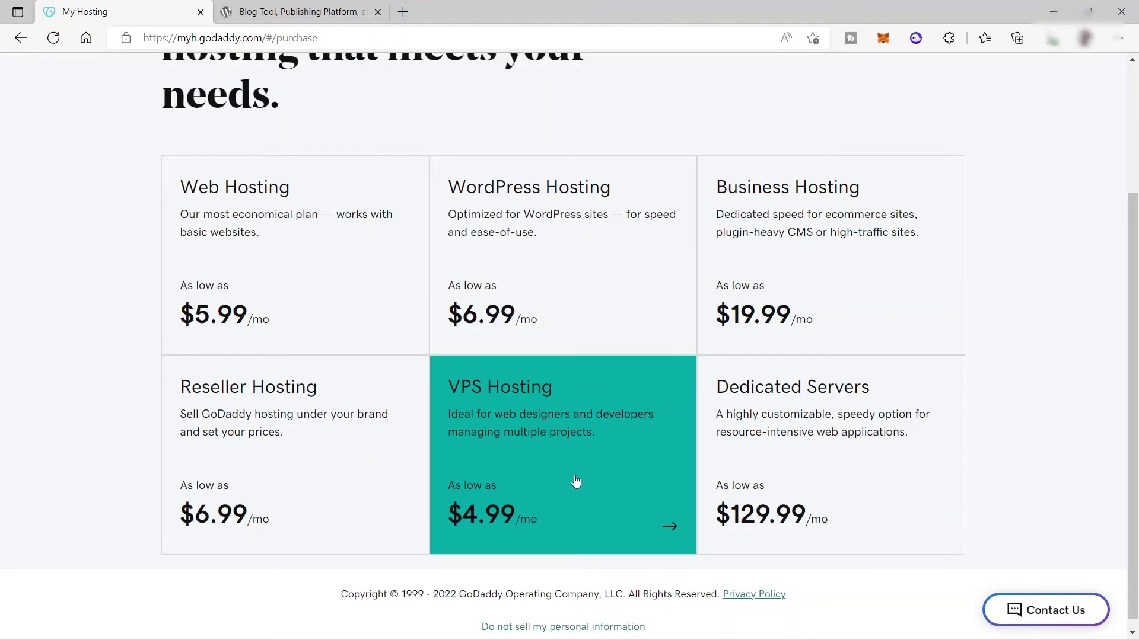
Step: Browse VPS Hosting to the Standard RAM Self Managed VPS Linux 1 vCPU / 1 GB plan
left_click(575, 480)
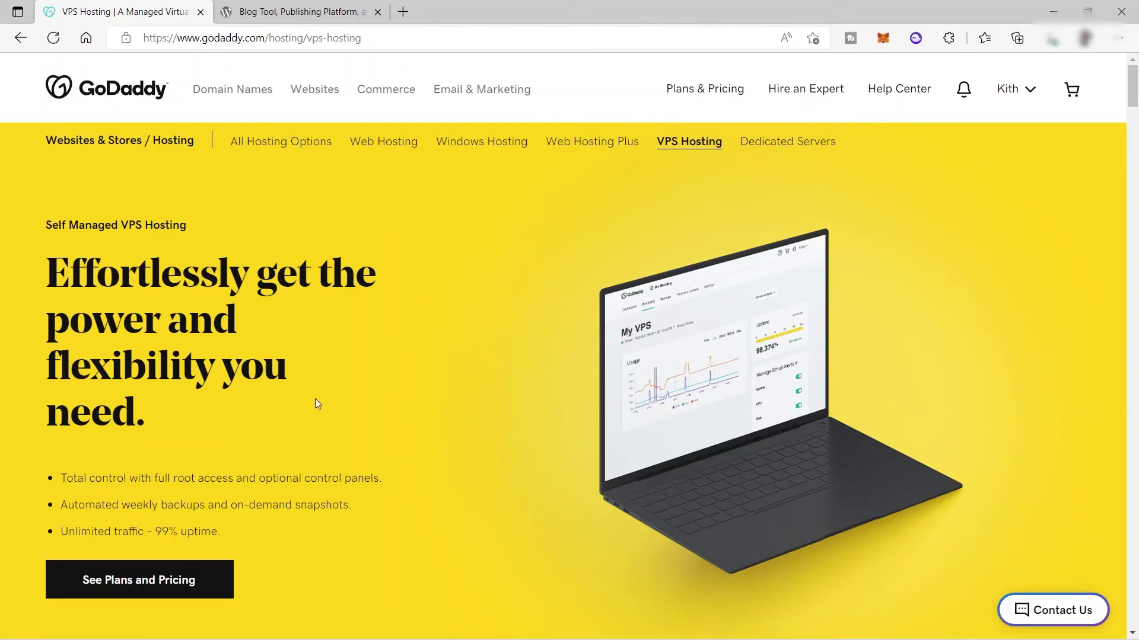
scroll(334, 355, "down", 3)
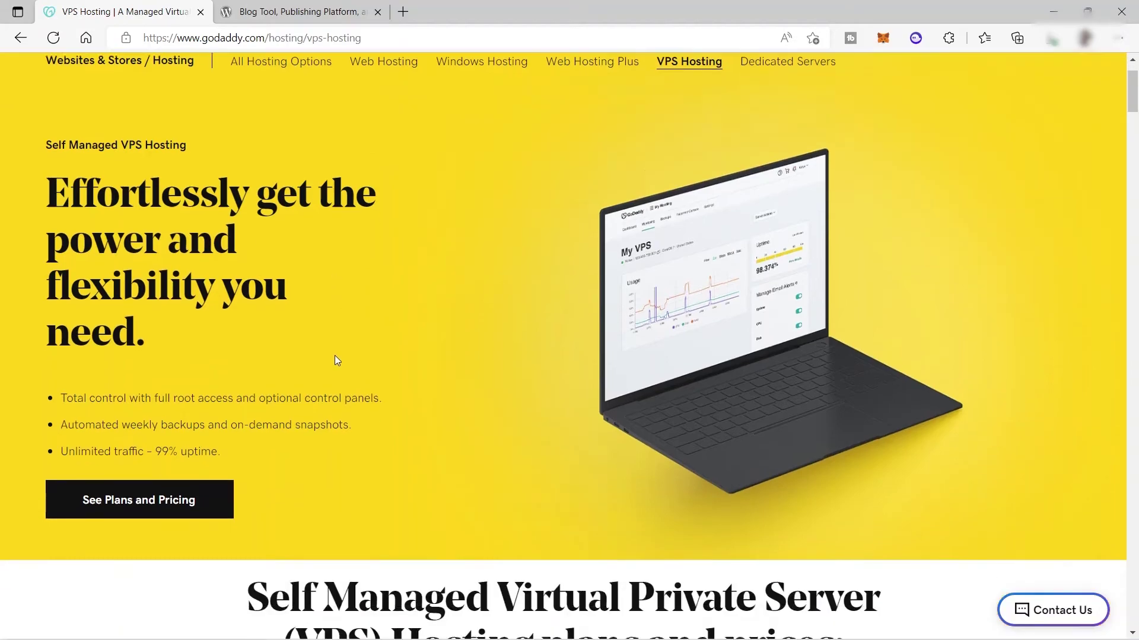
scroll(333, 354, "down", 3)
scroll(335, 325, "down", 10)
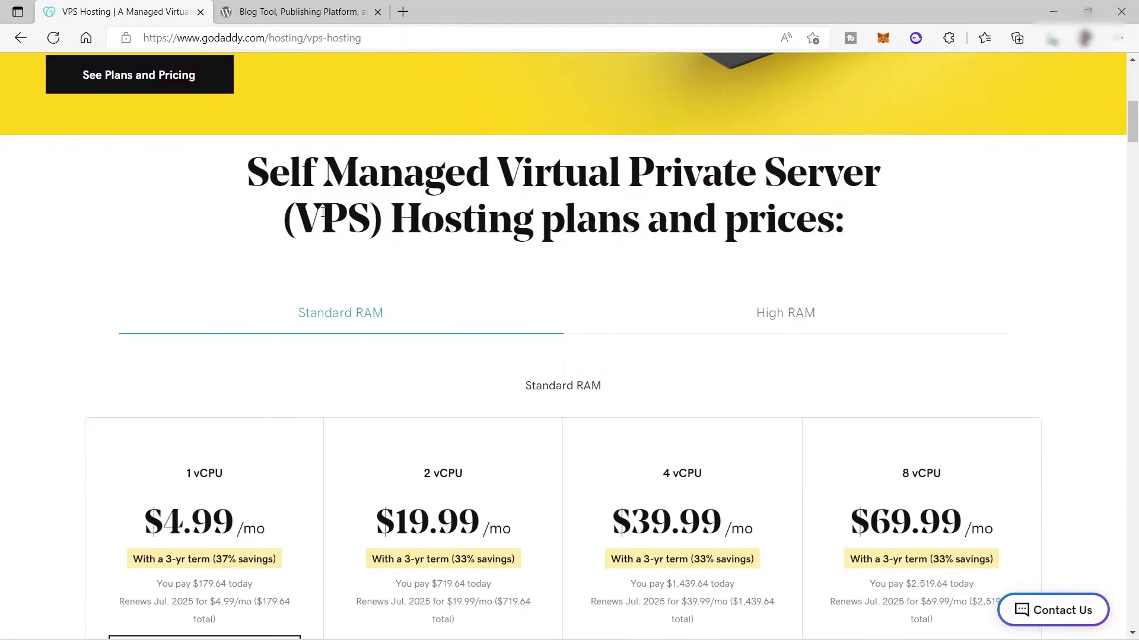
scroll(352, 201, "up", 3)
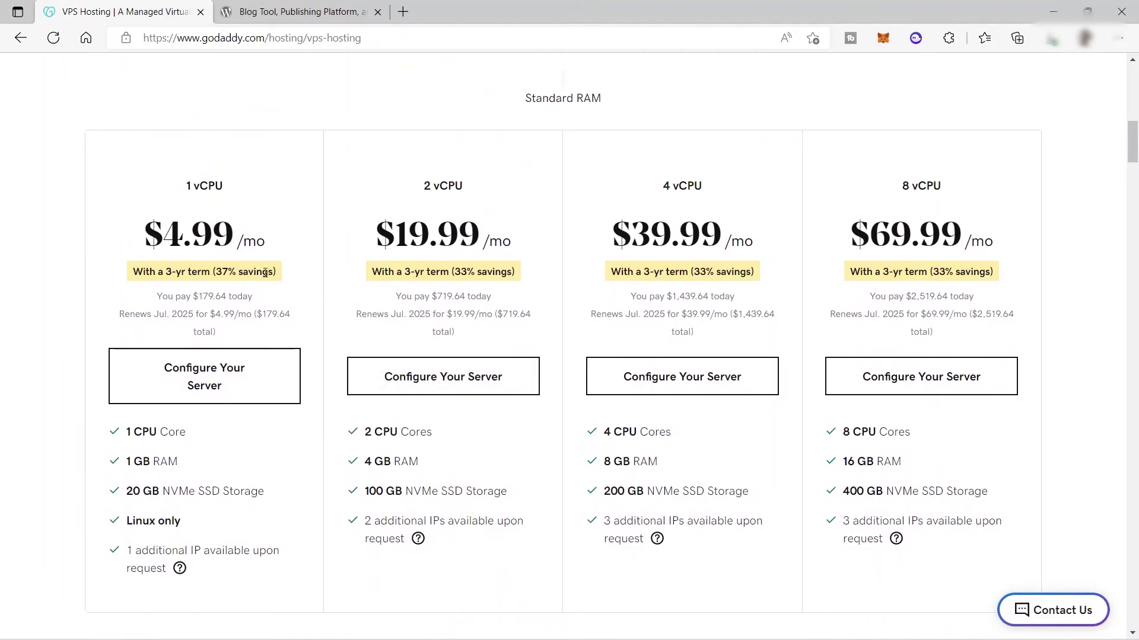
scroll(220, 341, "down", 2)
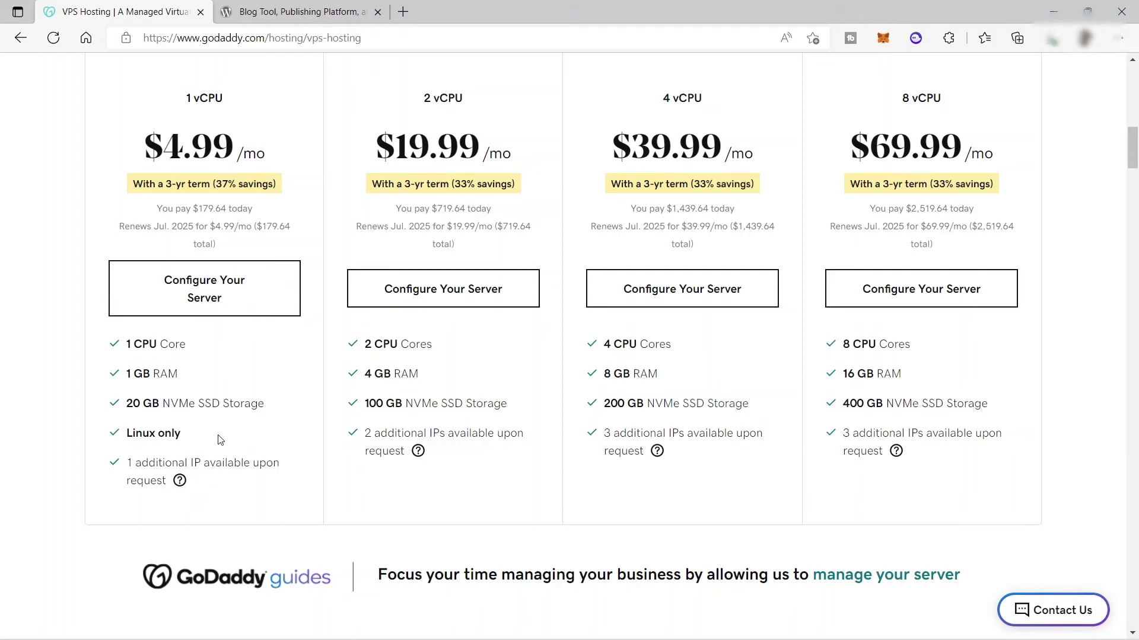
scroll(220, 440, "up", 4)
scroll(220, 420, "down", 3)
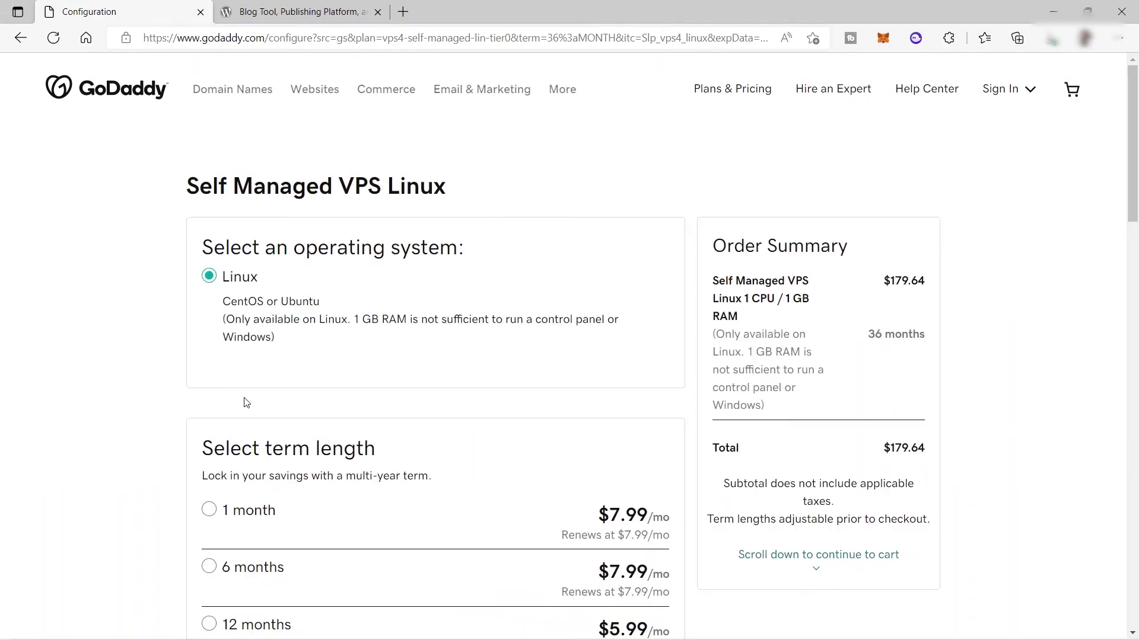
scroll(407, 358, "down", 3)
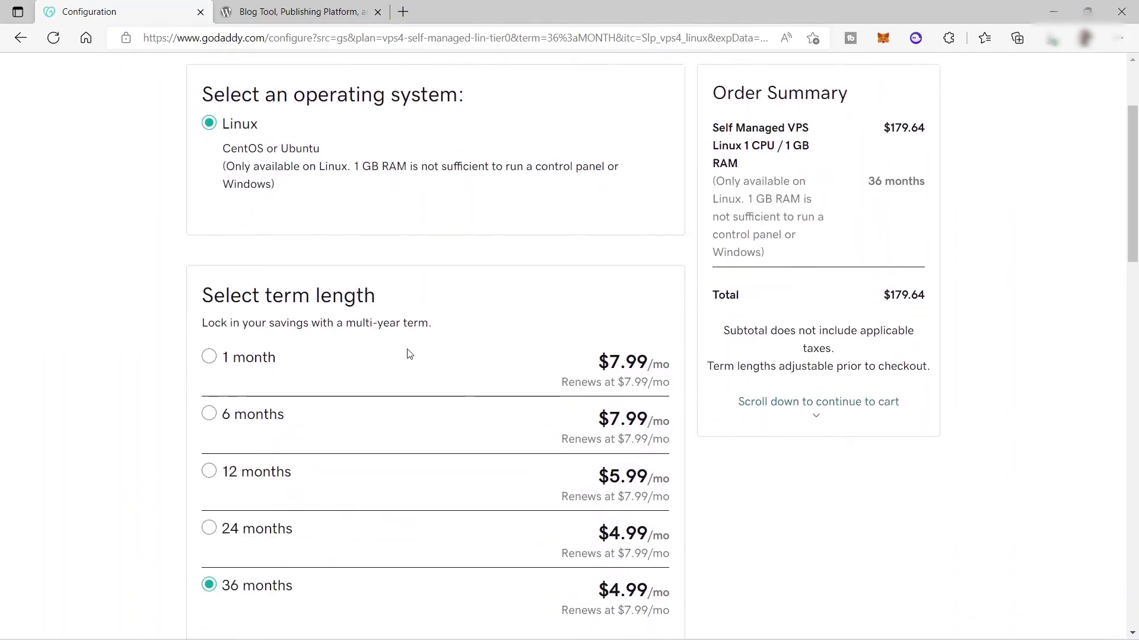
scroll(408, 355, "down", 3)
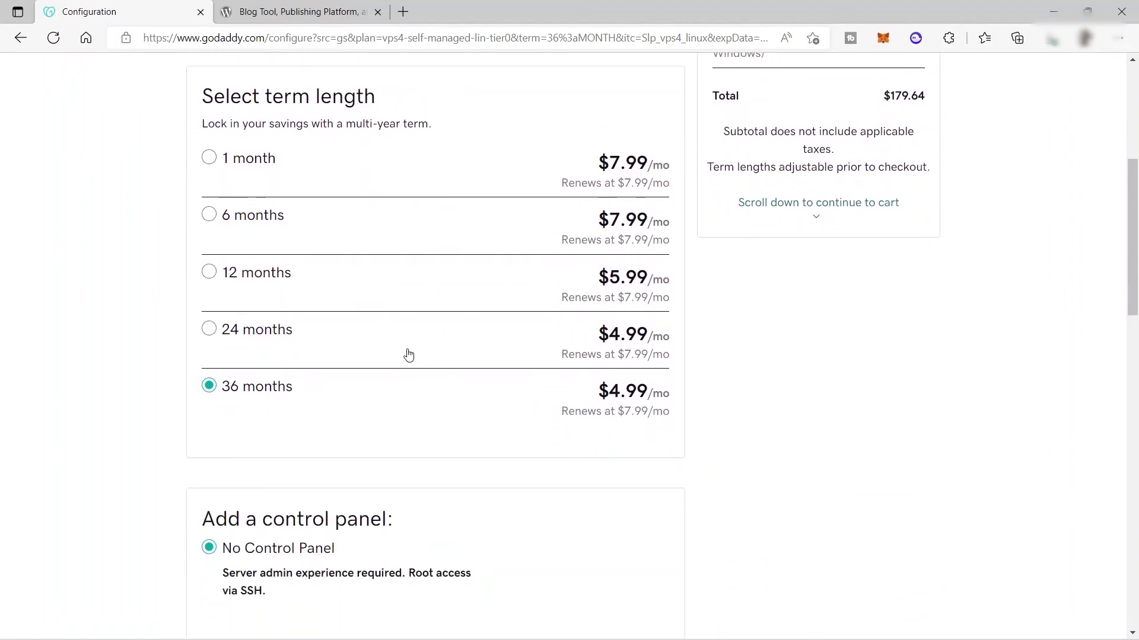
scroll(409, 354, "up", 6)
scroll(502, 332, "down", 13)
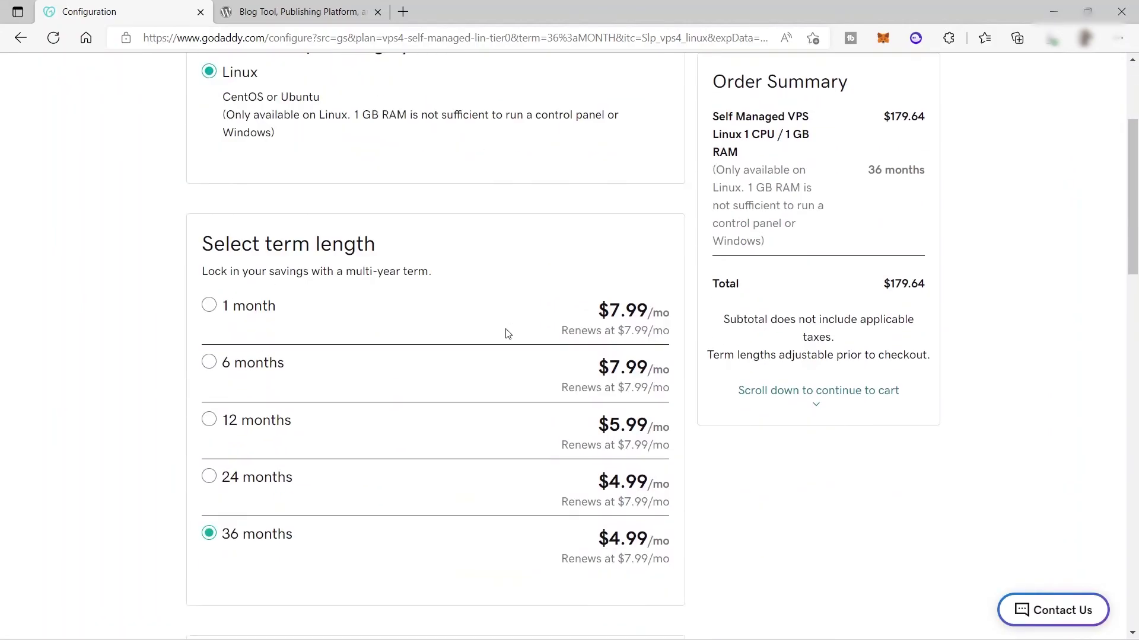
scroll(506, 334, "down", 5)
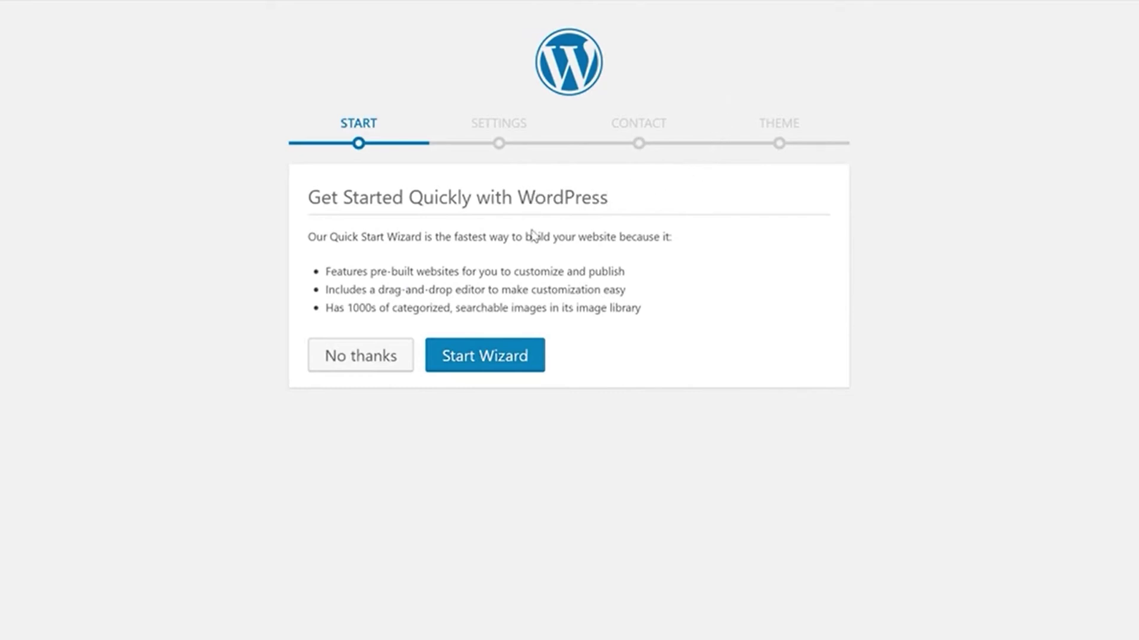
Step: Start the WordPress Quick Start Wizard from the Get Started Quickly screen
left_click(484, 365)
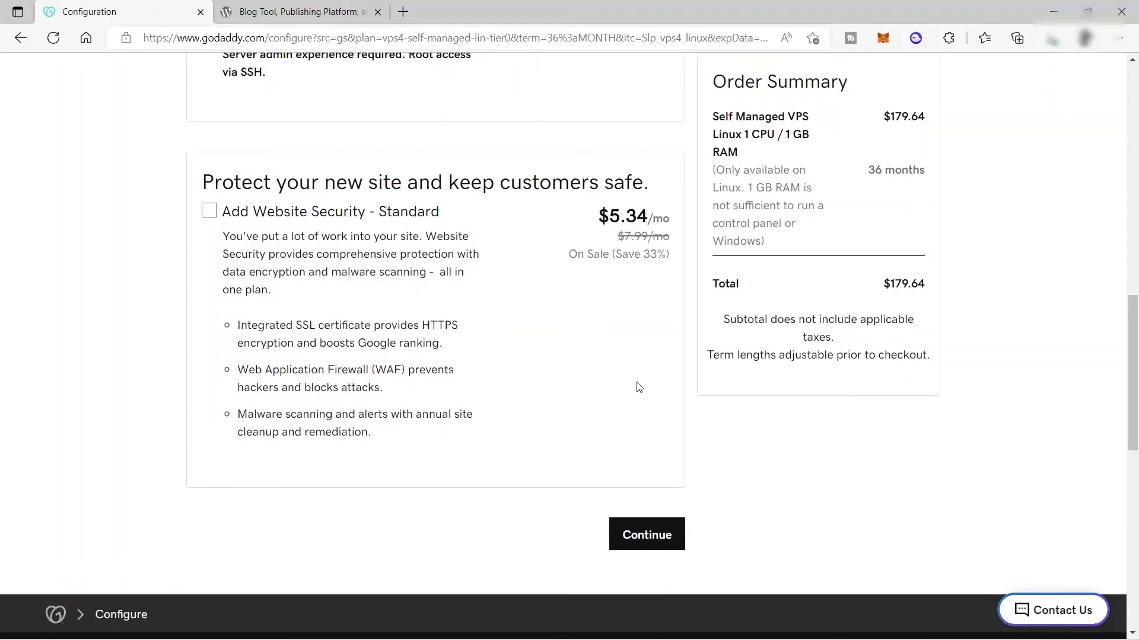
scroll(737, 376, "up", 1)
scroll(658, 457, "down", 4)
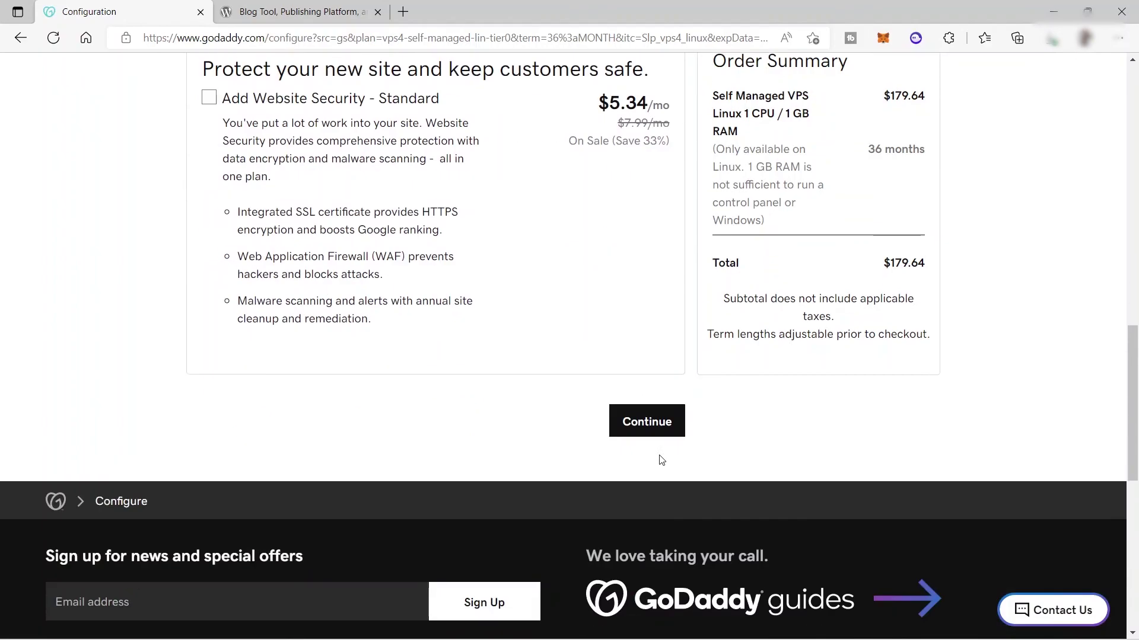
scroll(704, 407, "up", 6)
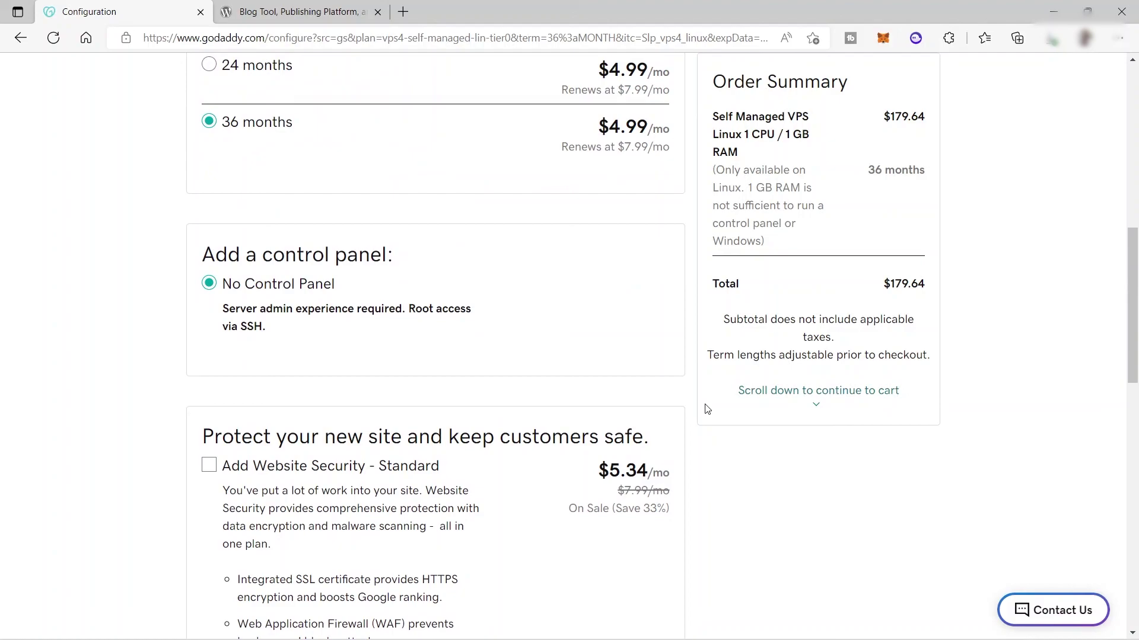
scroll(596, 370, "up", 6)
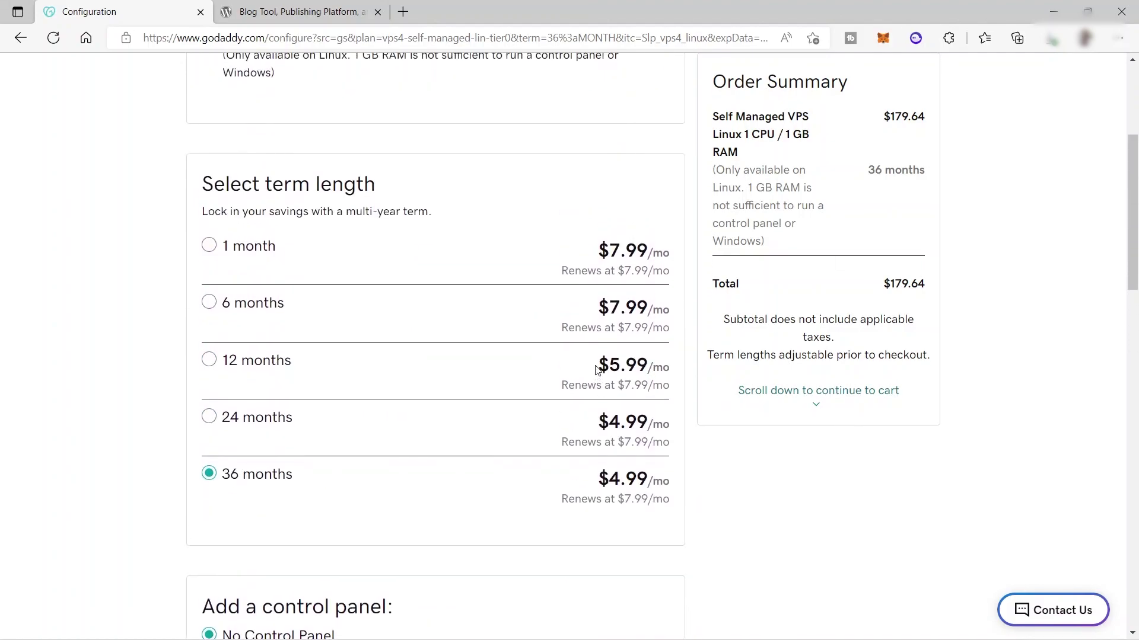
scroll(596, 371, "down", 11)
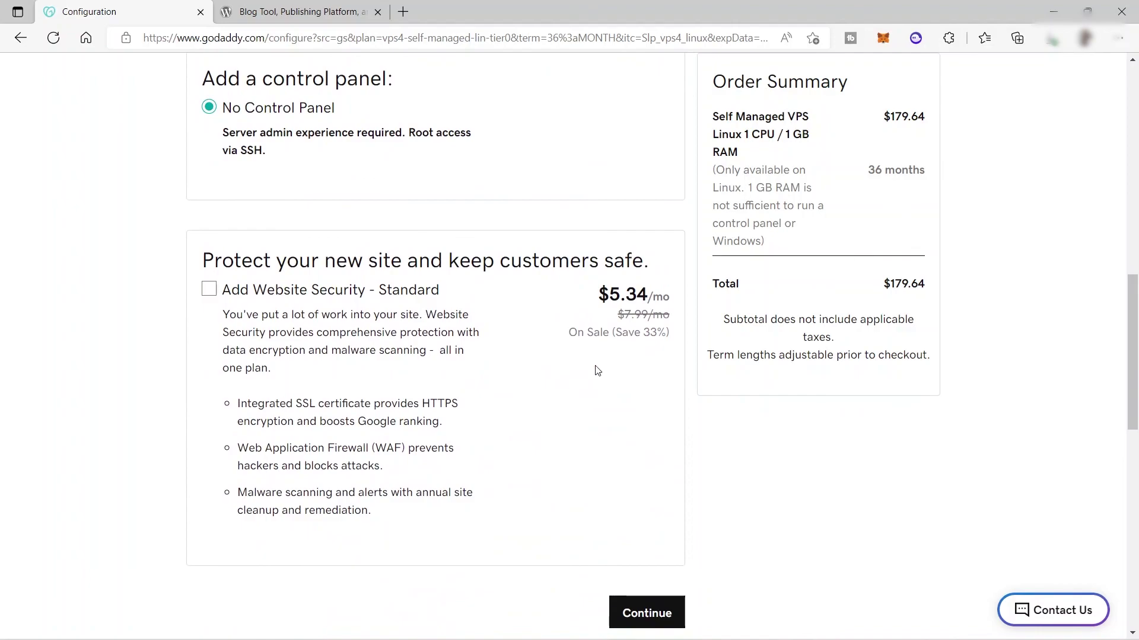
scroll(596, 371, "down", 2)
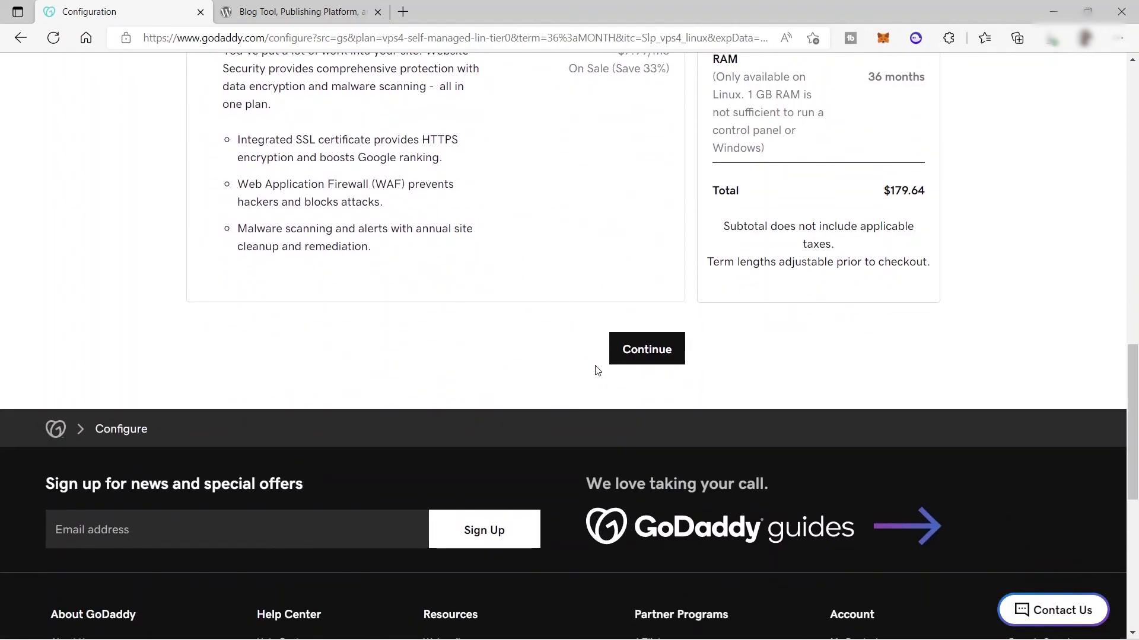